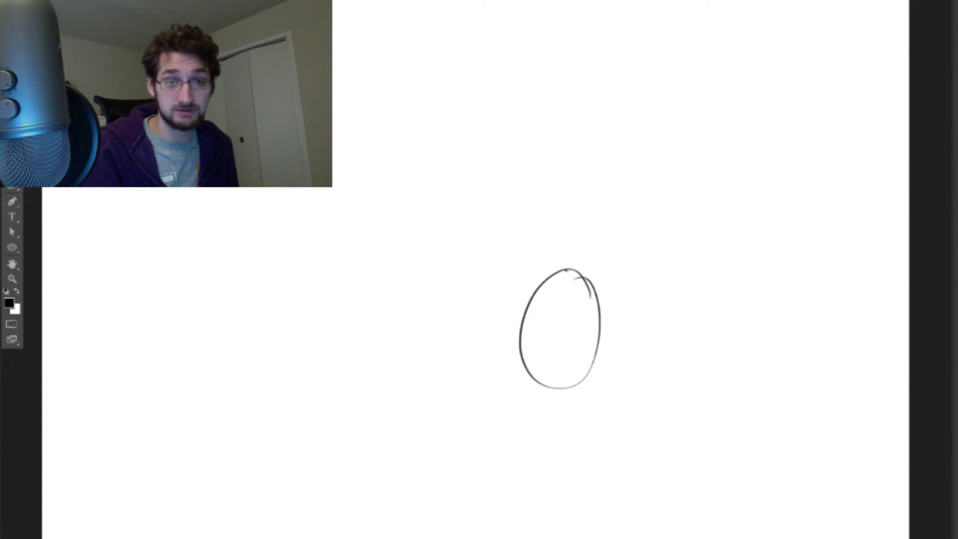
Draw a narrow right-side edge on the oval to give the tyre thickness
left_click_drag(598, 272, 610, 366)
key("ctrl+z")
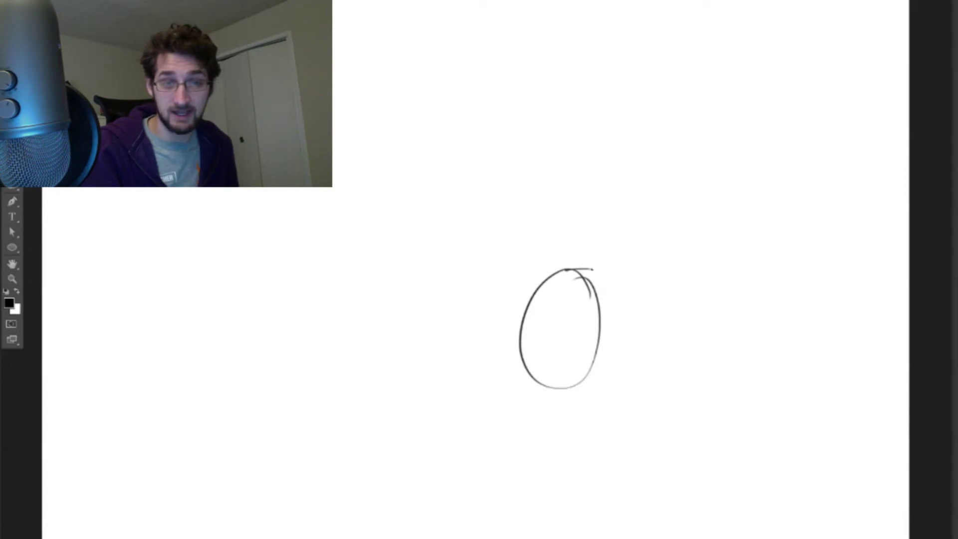
left_click_drag(591, 268, 589, 377)
key("ctrl+z")
left_click_drag(591, 268, 604, 368)
key("ctrl+z")
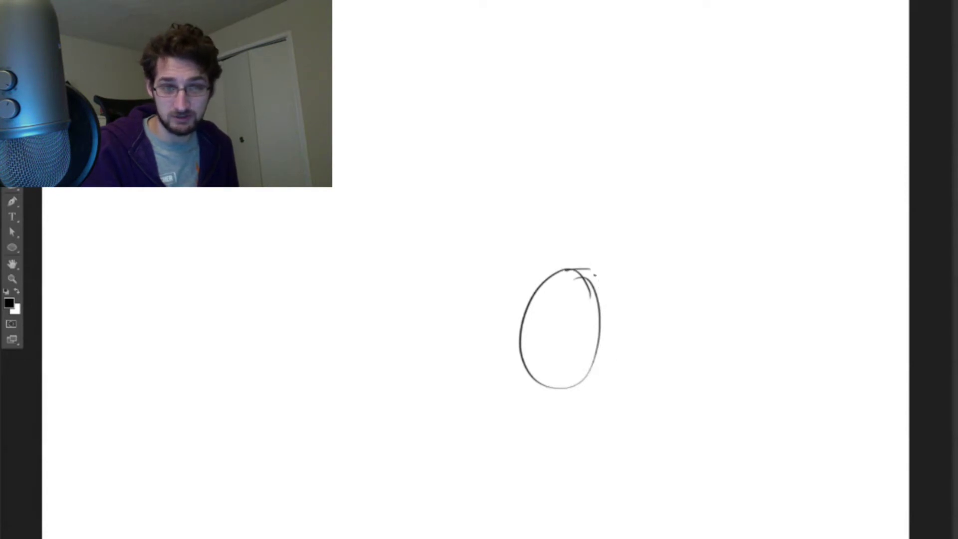
left_click_drag(592, 267, 593, 386)
key("ctrl+z")
left_click_drag(592, 267, 599, 391)
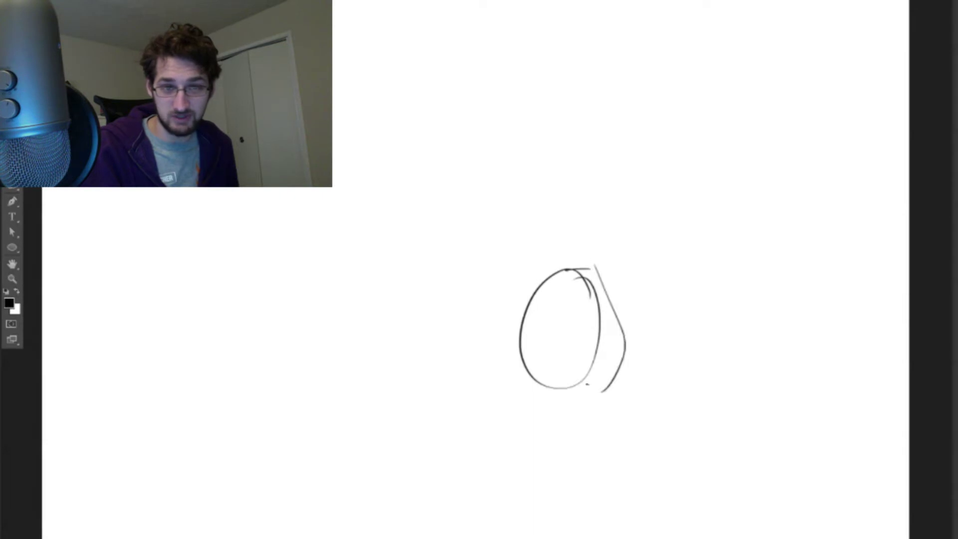
key("ctrl+z")
left_click_drag(592, 268, 598, 382)
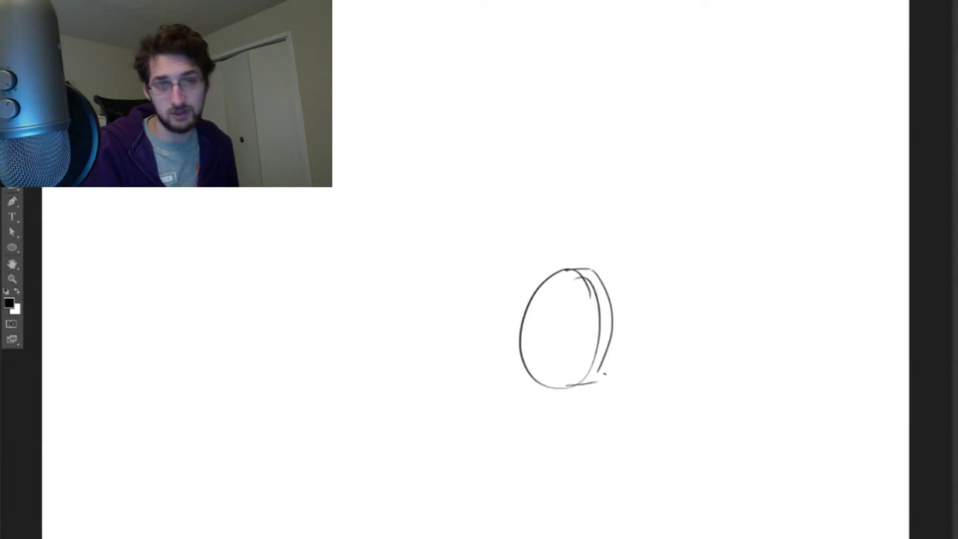
Add an inner hub oval, spokes and a small centre circle inside the wheel
mouse_move(561, 302)
left_mouse_down()
mouse_move(552, 368)
mouse_move(557, 303)
left_mouse_up()
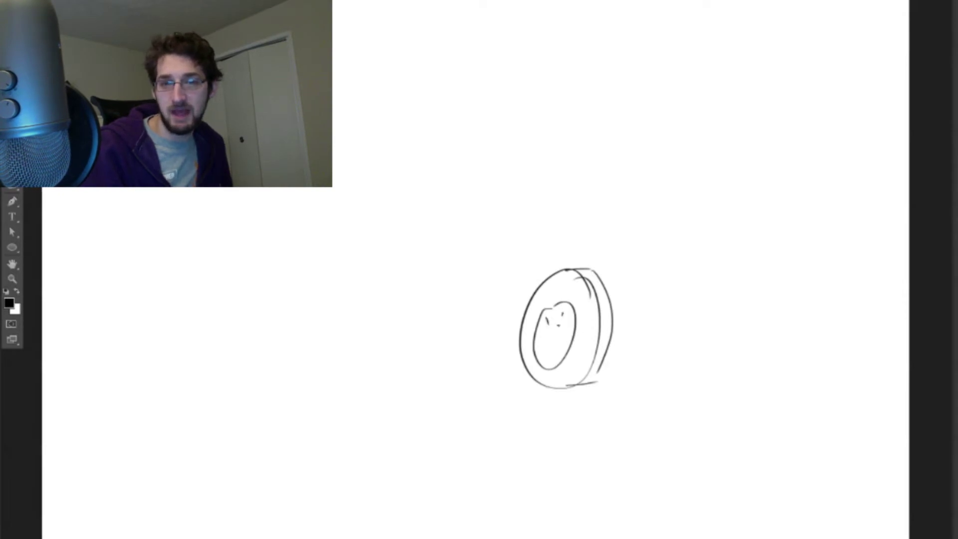
left_click_drag(542, 351, 549, 361)
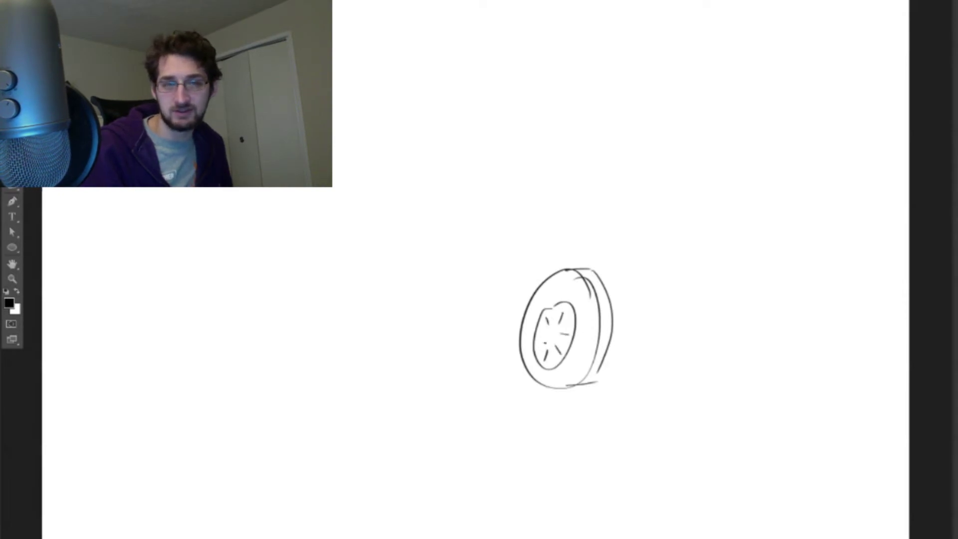
left_click_drag(563, 320, 553, 333)
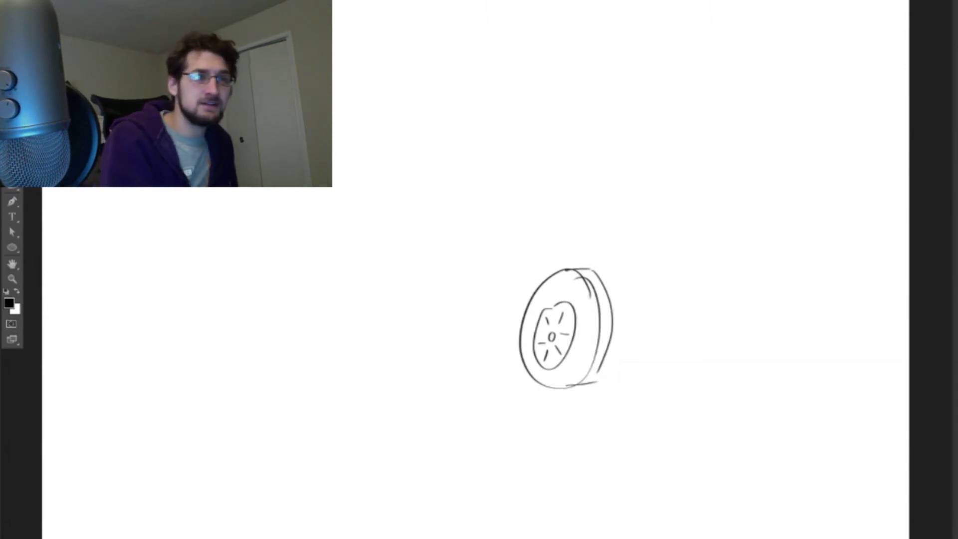
Move the wheel drawing up and left and scale it larger with Ctrl+T
key("ctrl+t")
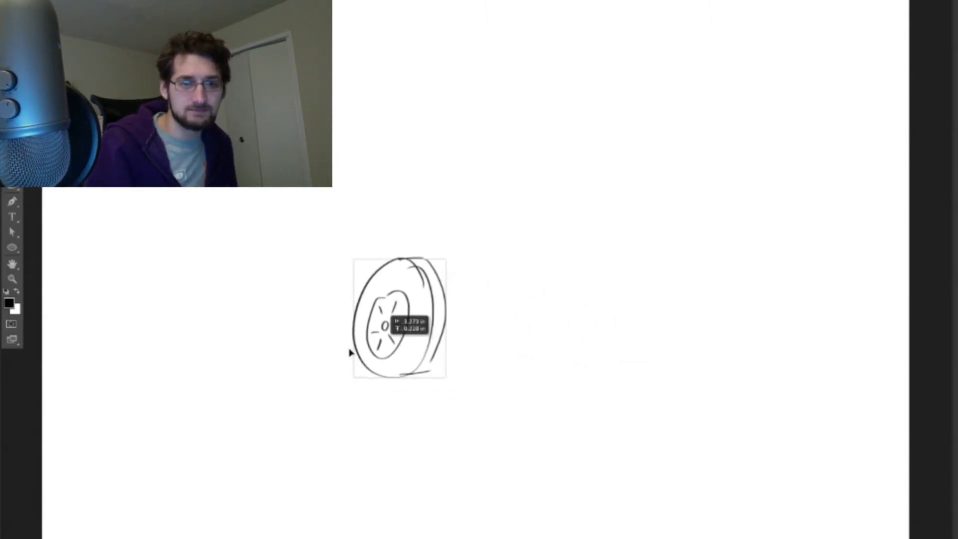
left_click_drag(563, 363, 326, 296)
mouse_move(378, 320)
left_mouse_down()
mouse_move(540, 509)
mouse_move(616, 519)
left_mouse_up()
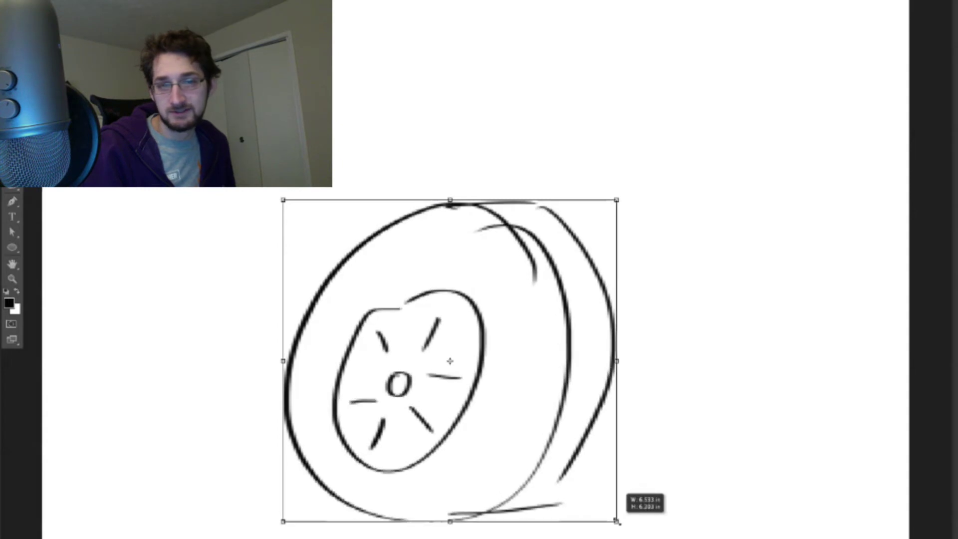
left_click_drag(616, 518, 617, 520)
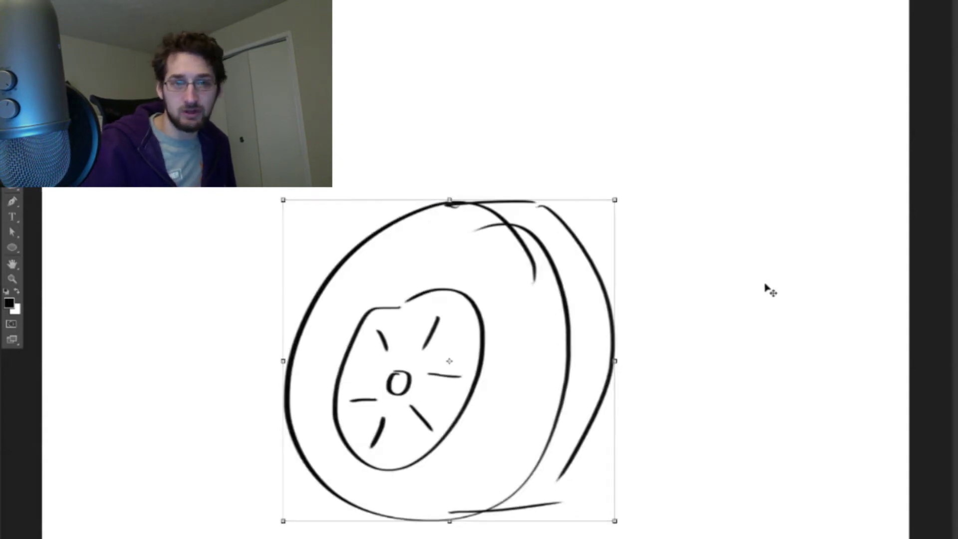
Apply the wheel transform and draw the long lower body line across the wheel
key("Return")
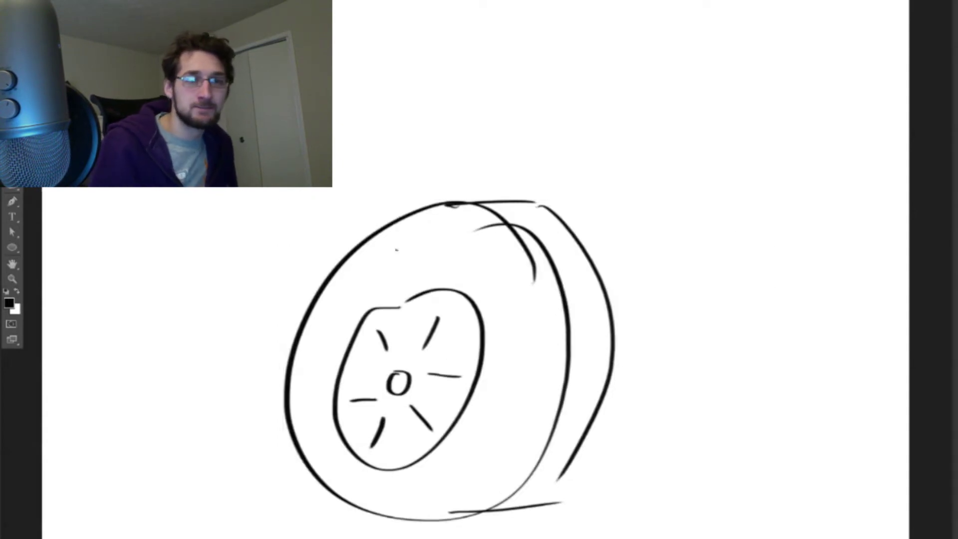
left_click_drag(419, 240, 658, 262)
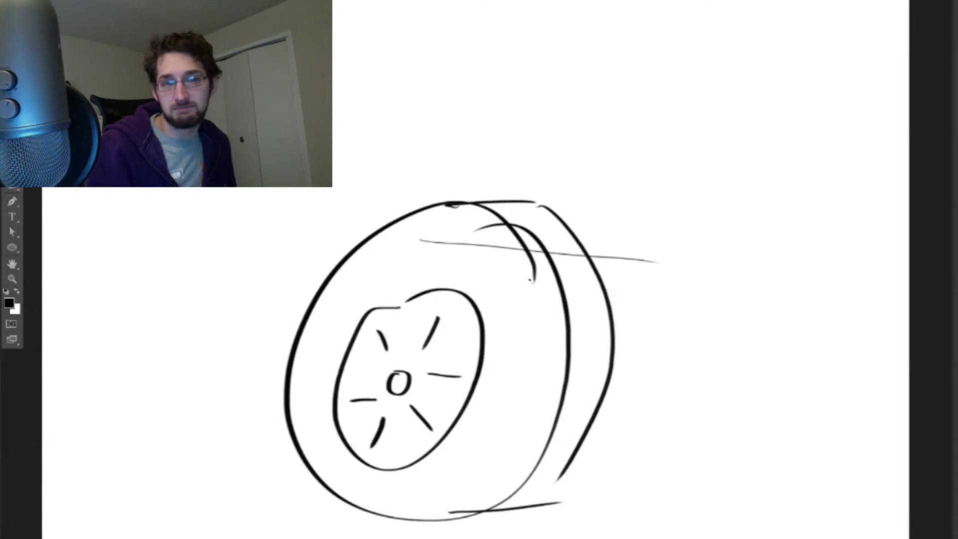
key("ctrl+z")
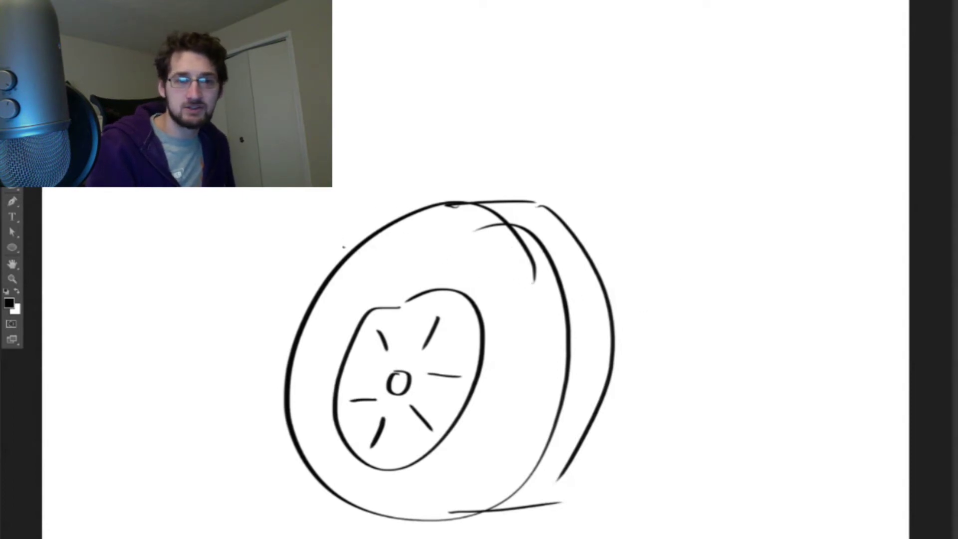
left_click_drag(261, 235, 560, 309)
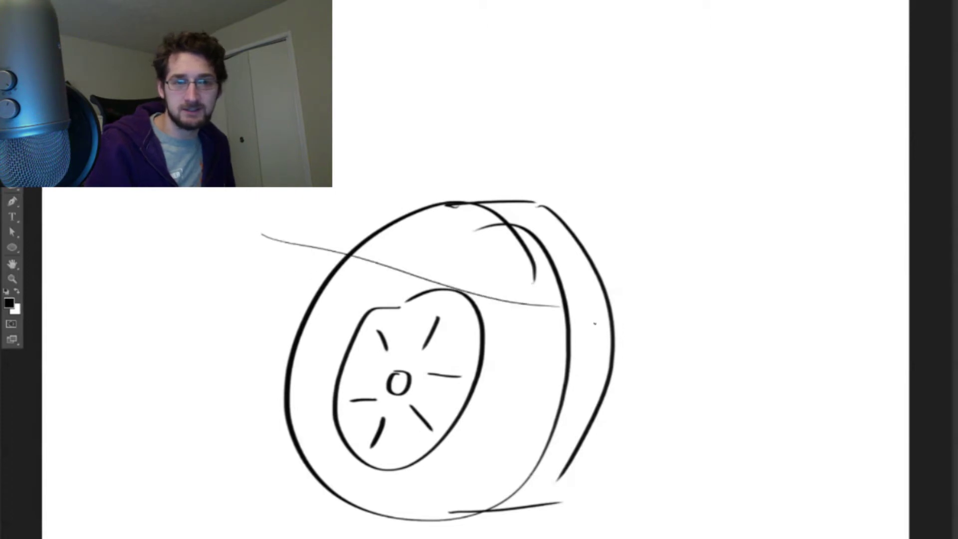
key("ctrl+z")
mouse_move(262, 240)
left_mouse_down()
mouse_move(501, 279)
mouse_move(700, 272)
mouse_move(757, 195)
left_mouse_up()
Draw the car body's top edge toward the front and its front corner line
left_click_drag(538, 215, 755, 187)
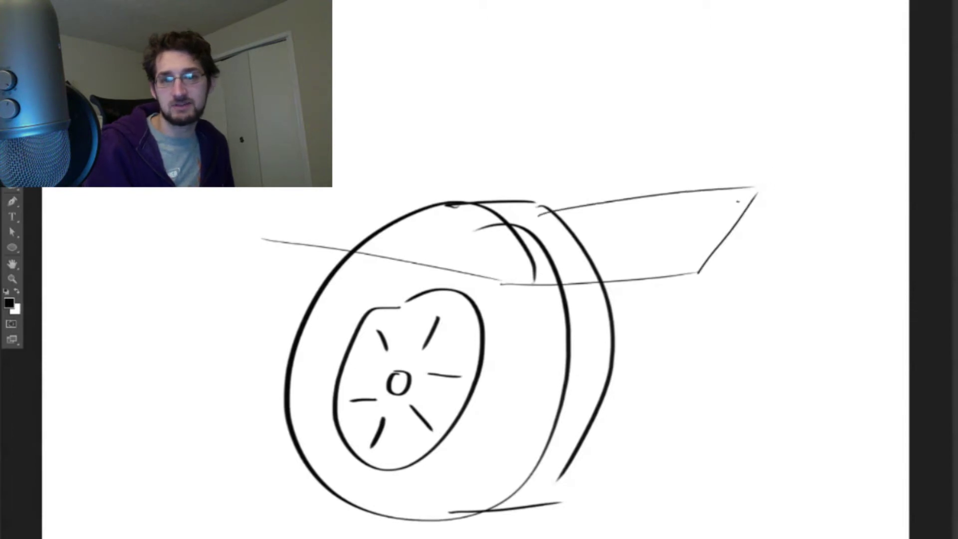
key("ctrl+z")
left_click_drag(537, 204, 772, 196)
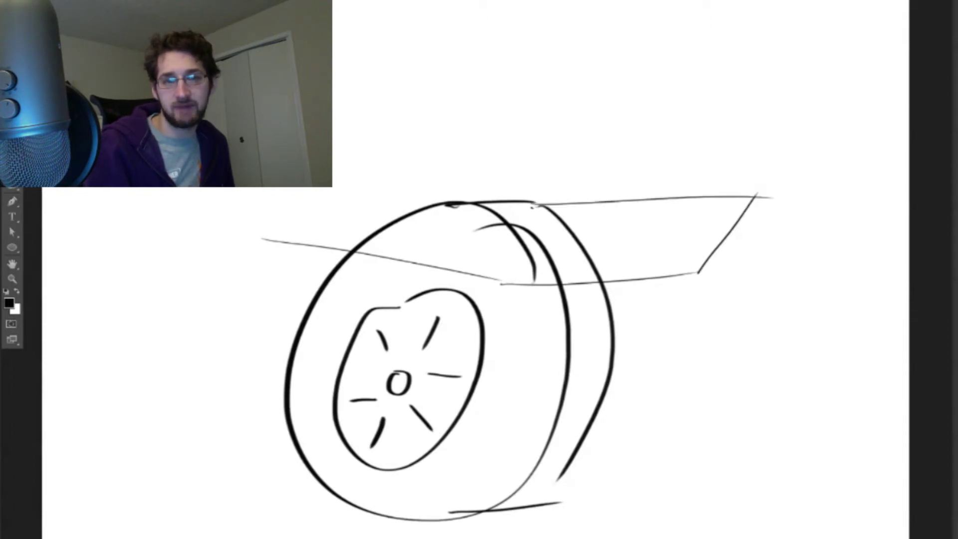
left_click_drag(533, 203, 509, 289)
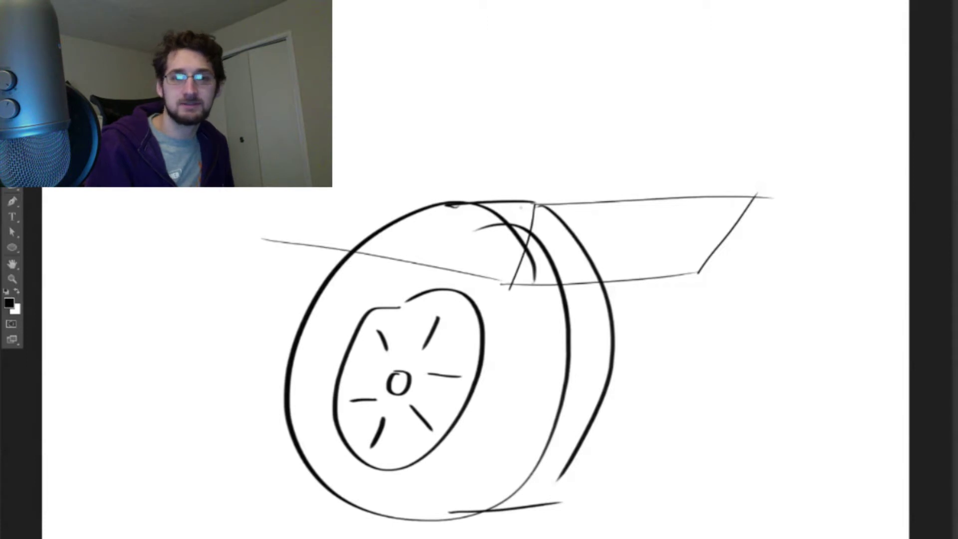
Add the upper body line running to the wheel top and the cabin roof edge
left_click_drag(332, 154, 524, 203)
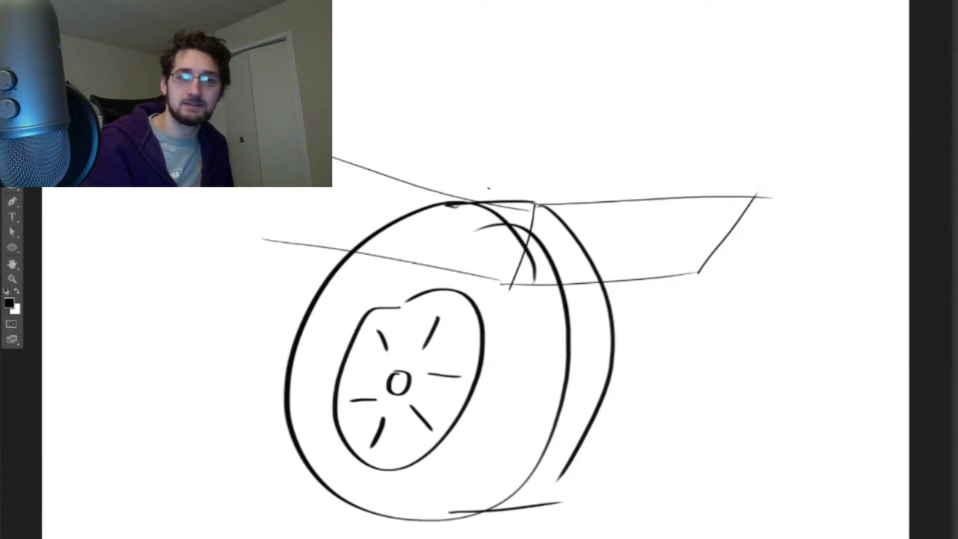
key("ctrl+z")
left_click_drag(332, 149, 517, 198)
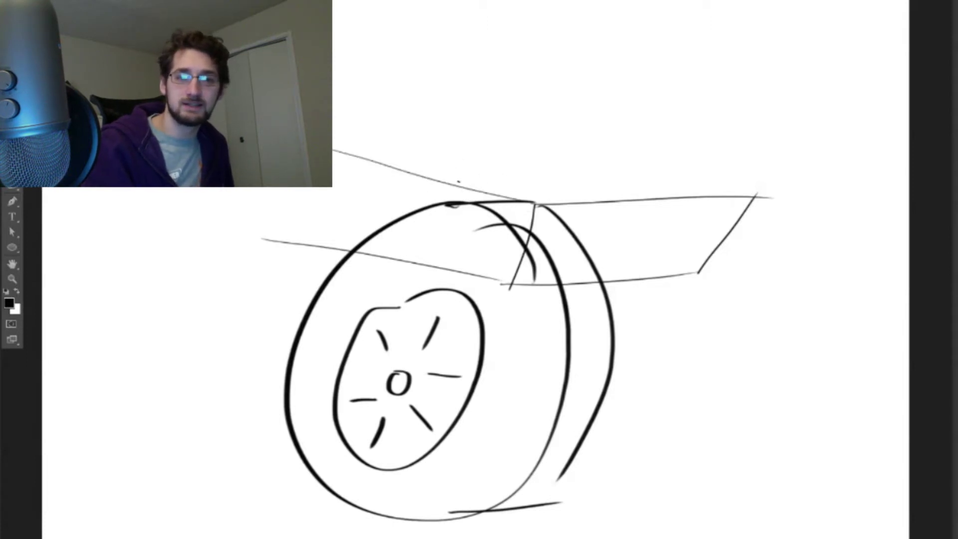
mouse_move(465, 187)
left_mouse_down()
mouse_move(447, 118)
mouse_move(333, 63)
mouse_move(455, 105)
left_mouse_up()
key("ctrl+z")
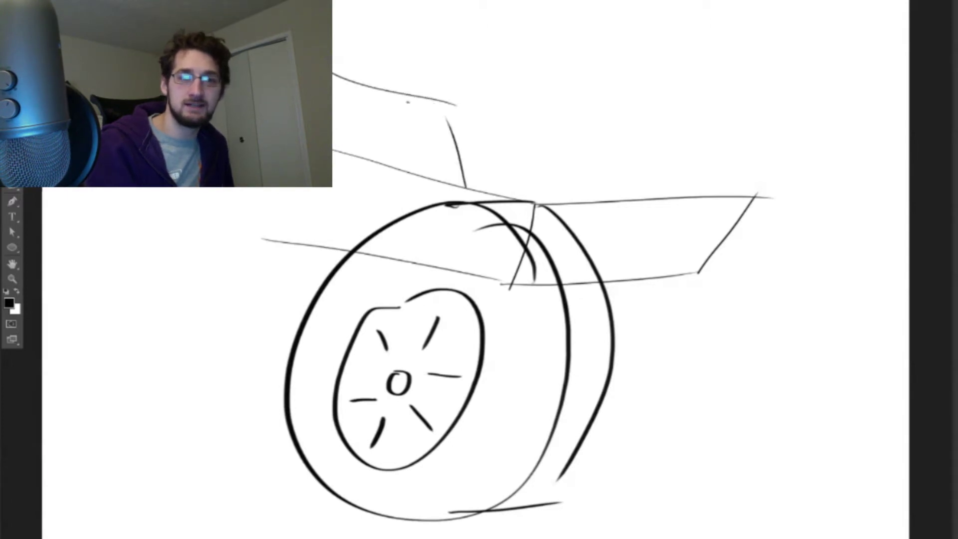
key("ctrl+z")
left_click_drag(342, 76, 462, 125)
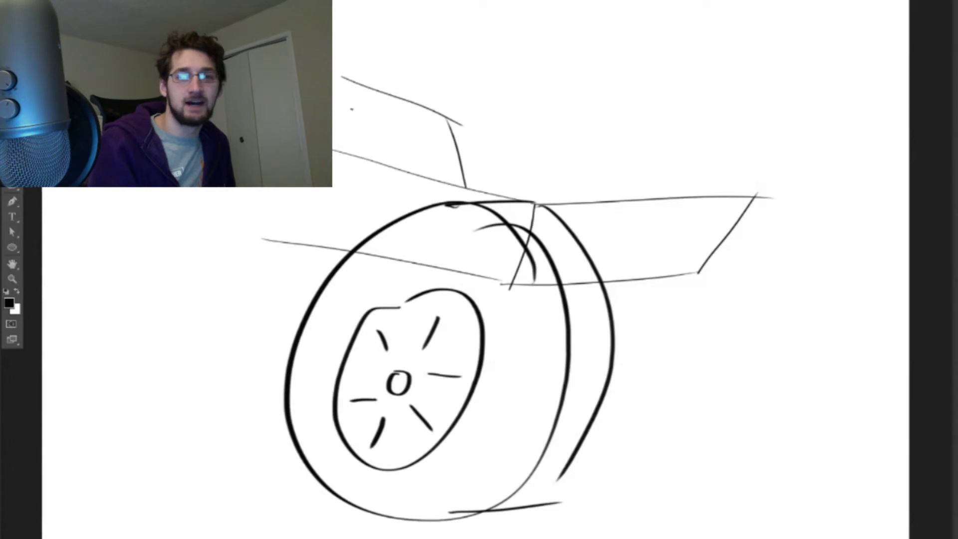
Sketch the rear end, arched cabin roof, curved hood line and a stroke under the body
left_click_drag(229, 188, 212, 222)
key("ctrl+z")
left_click_drag(249, 189, 245, 222)
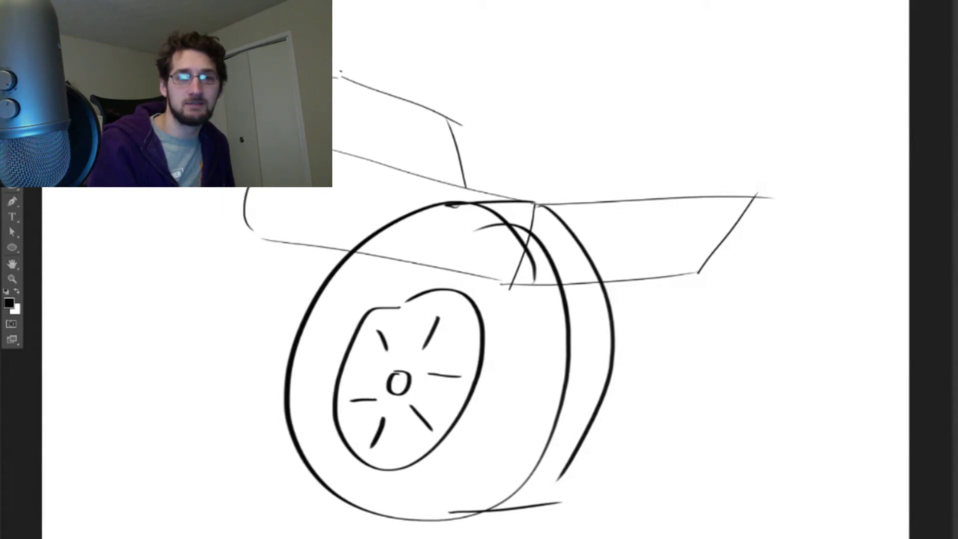
mouse_move(341, 72)
left_mouse_down()
mouse_move(511, 77)
mouse_move(630, 127)
left_mouse_up()
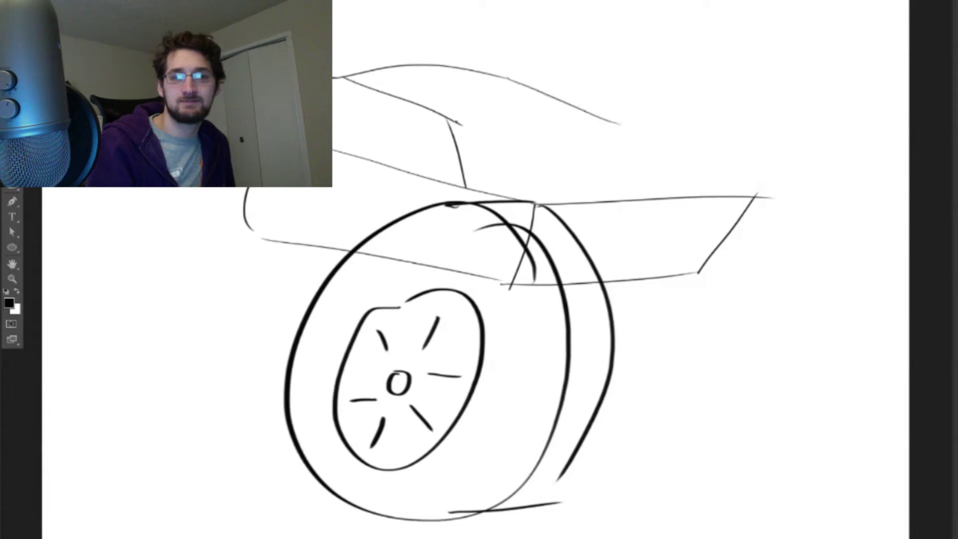
mouse_move(457, 124)
left_mouse_down()
mouse_move(649, 110)
mouse_move(617, 161)
mouse_move(756, 190)
left_mouse_up()
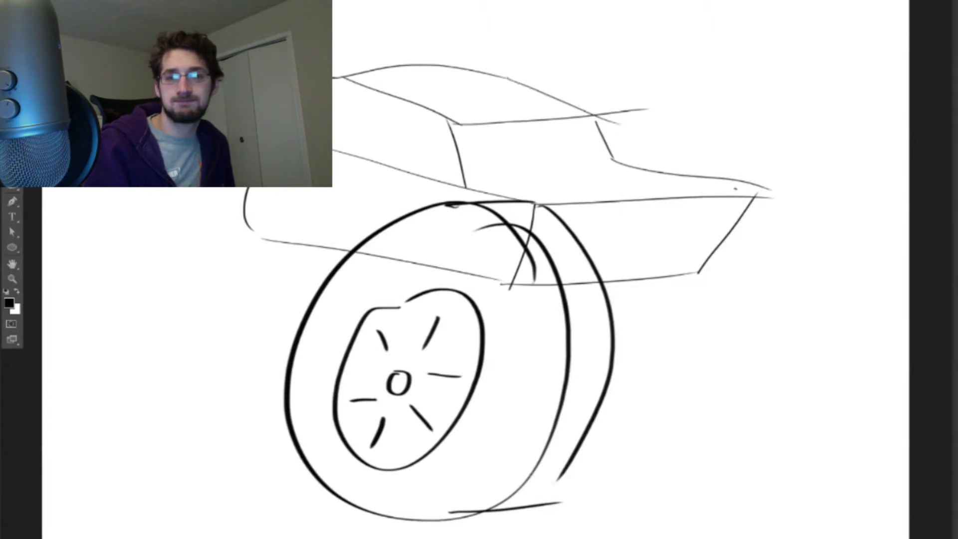
key("ctrl+z")
left_click_drag(617, 159, 751, 197)
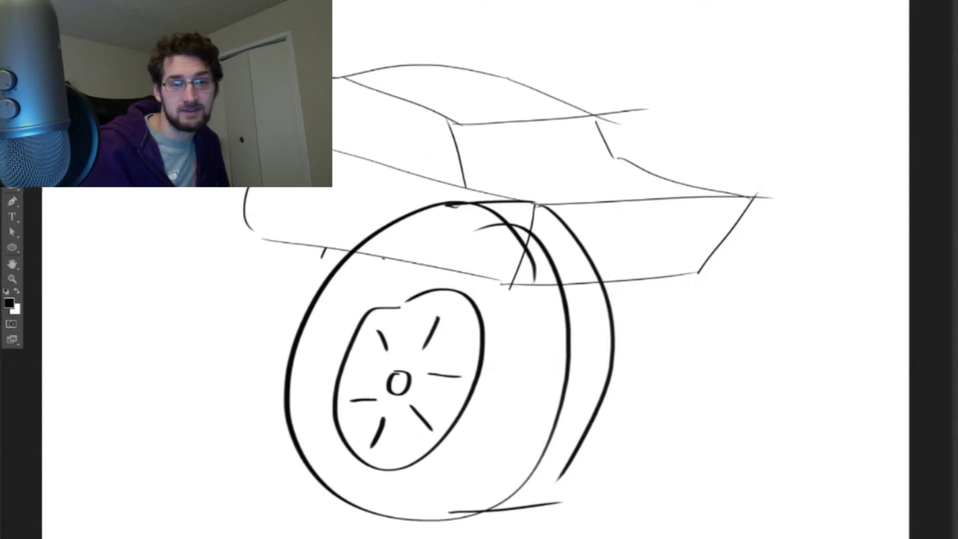
left_click_drag(313, 254, 388, 274)
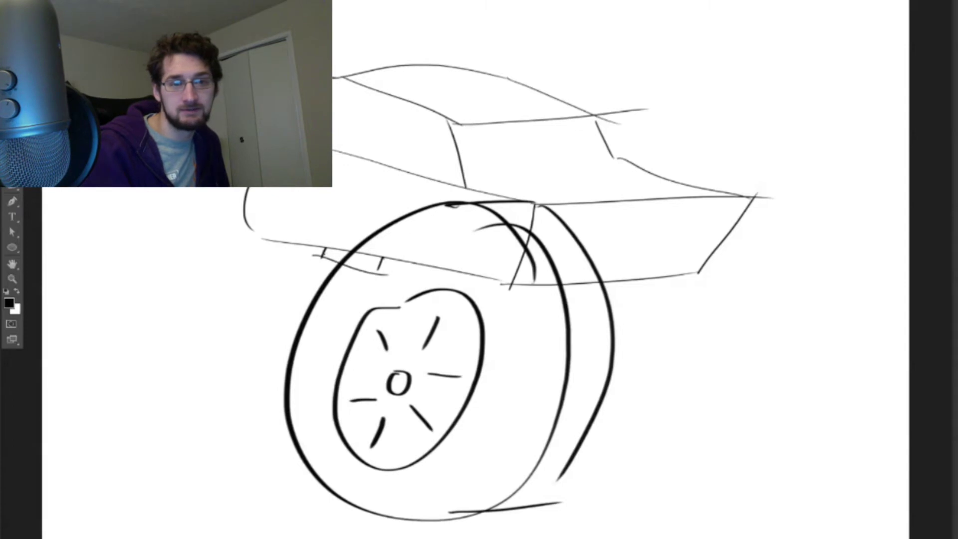
Redraw the short stroke beneath the car body
key("ctrl+z")
left_click_drag(312, 258, 386, 265)
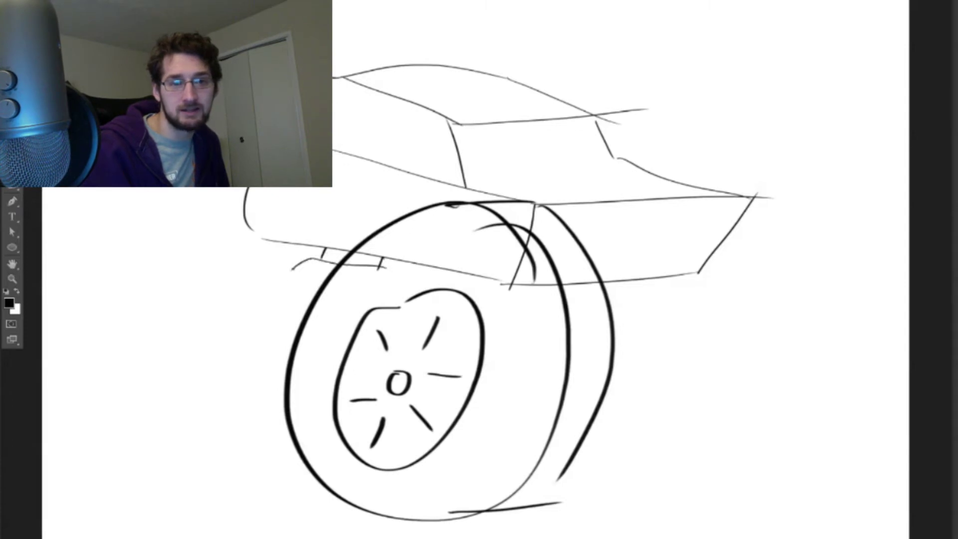
key("ctrl+z")
left_click_drag(285, 263, 370, 276)
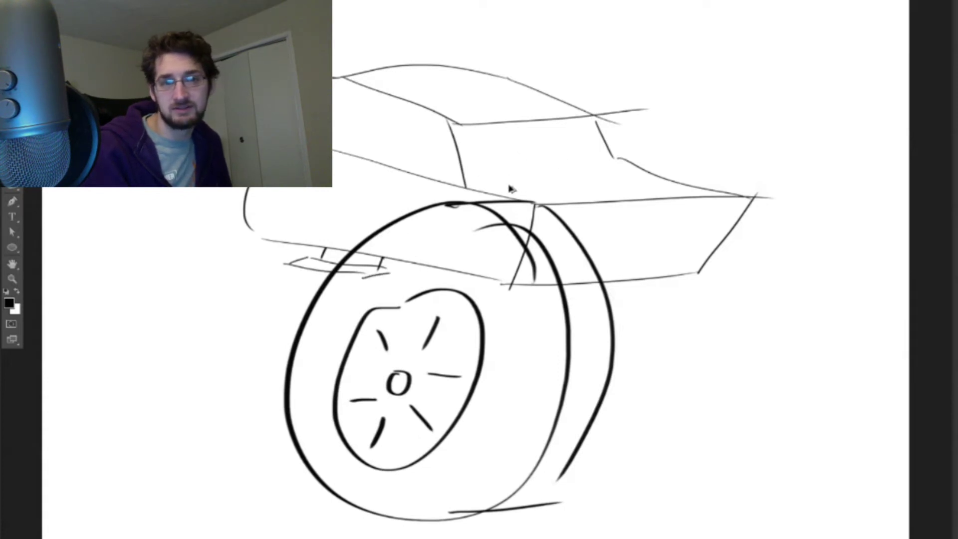
Draw a thin line across the side window and try strokes in the window area
left_click_drag(473, 184, 626, 156)
key("ctrl+z")
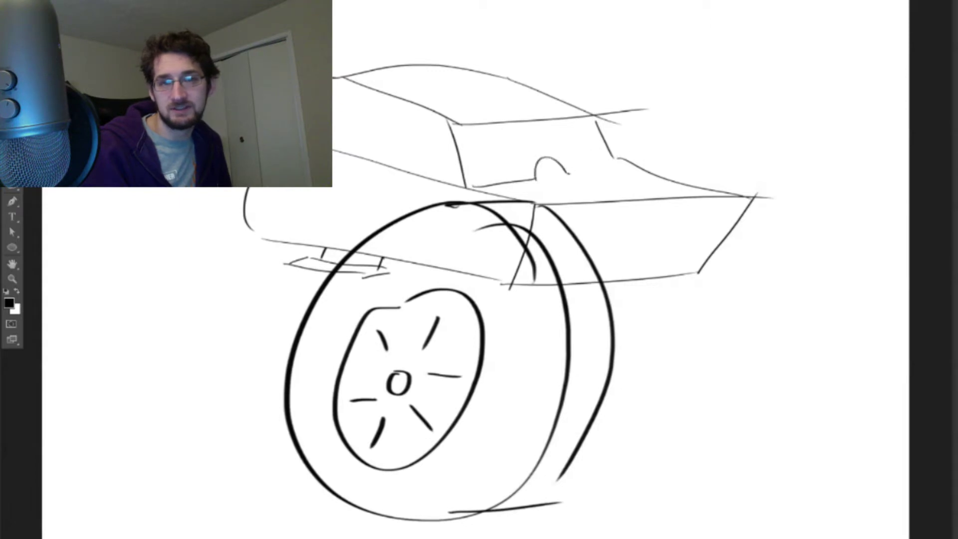
left_click_drag(567, 174, 615, 165)
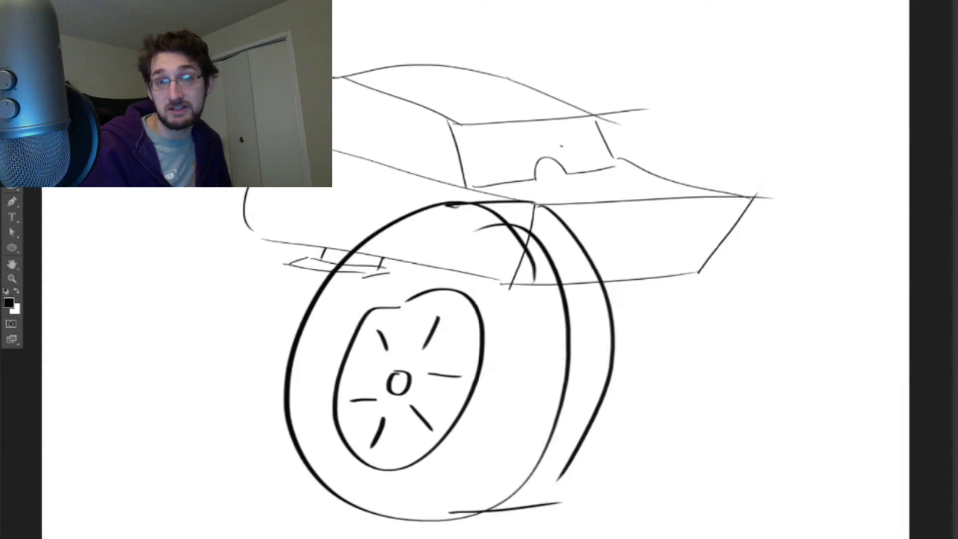
left_click_drag(483, 134, 515, 125)
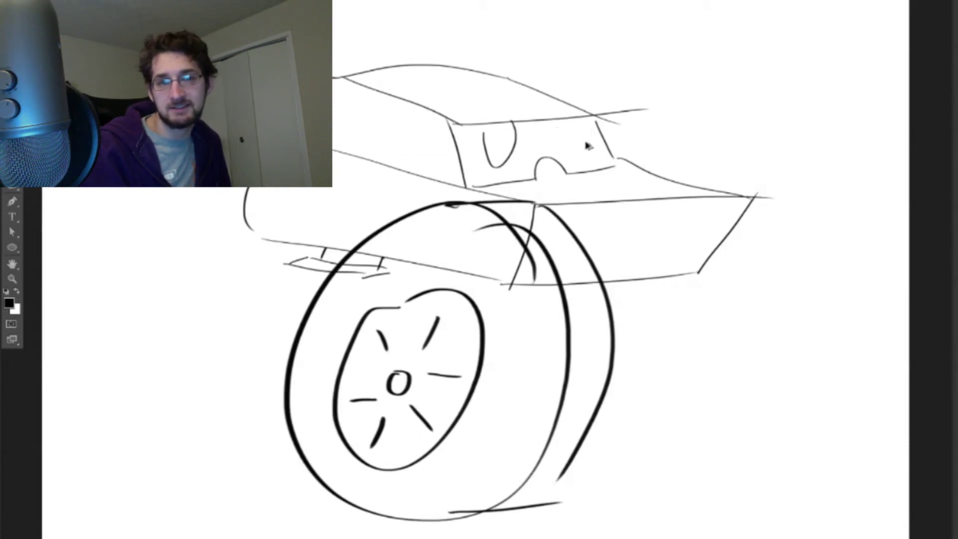
key("ctrl+z")
left_click_drag(536, 123, 544, 156)
key("ctrl+z")
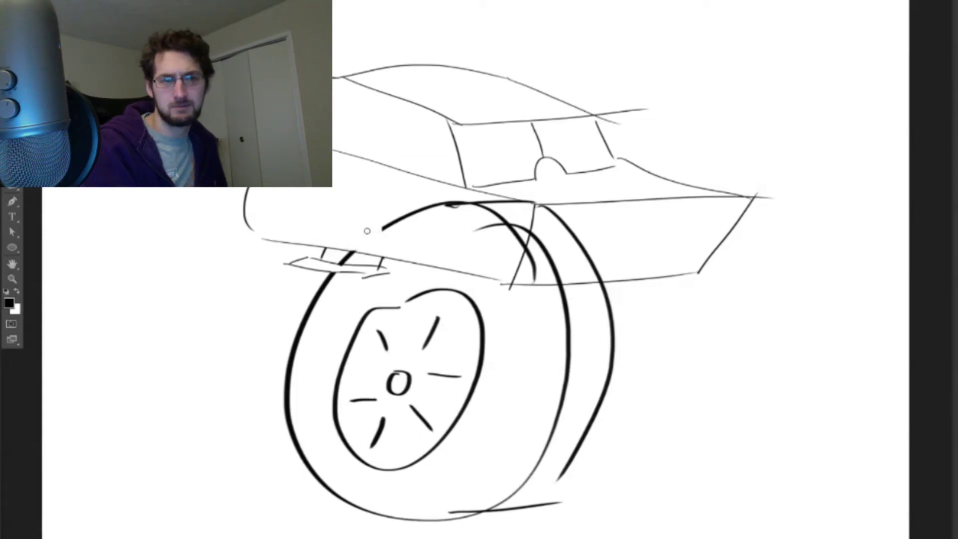
Erase the tire arc ends and thick tire strokes that overlap the car body
left_click_drag(376, 234, 407, 213)
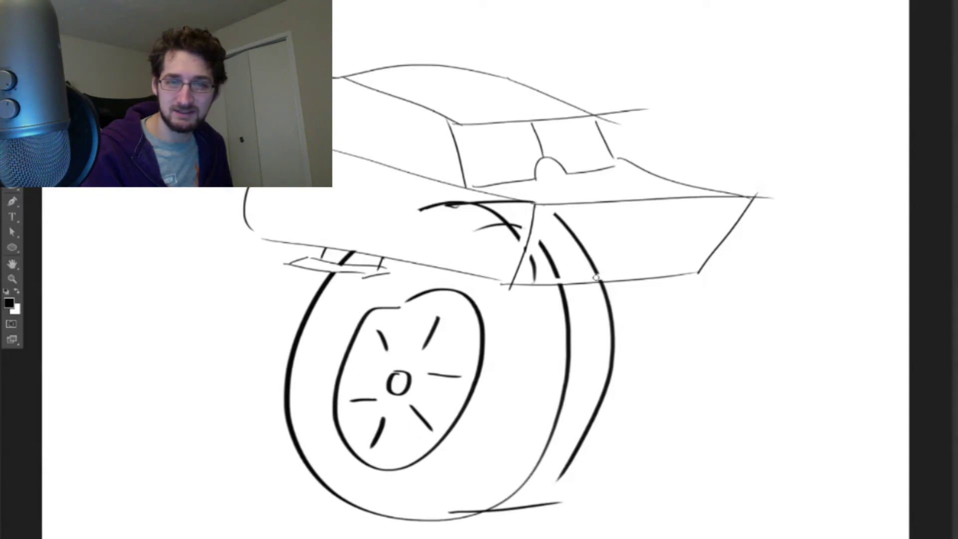
left_click_drag(597, 277, 561, 214)
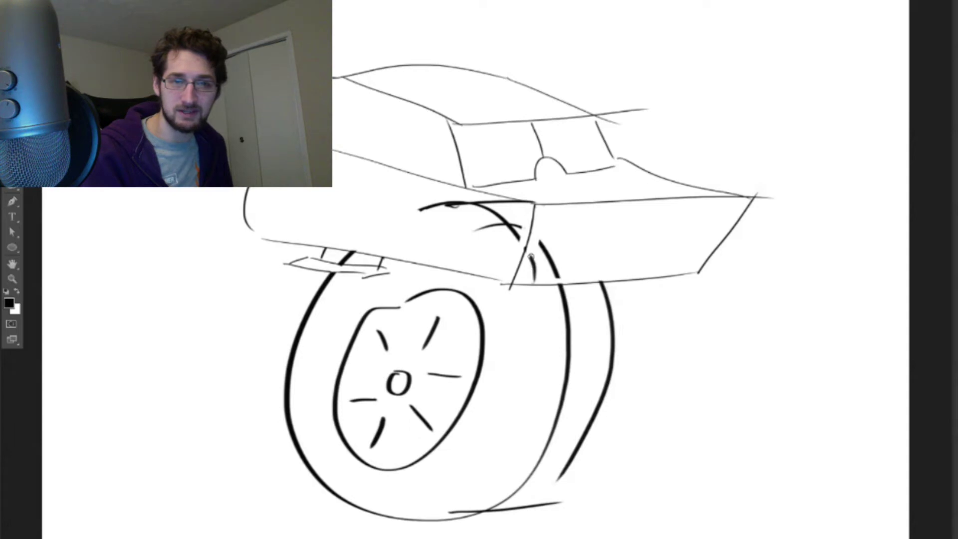
mouse_move(532, 256)
left_mouse_down()
mouse_move(542, 273)
mouse_move(540, 244)
mouse_move(547, 253)
left_mouse_up()
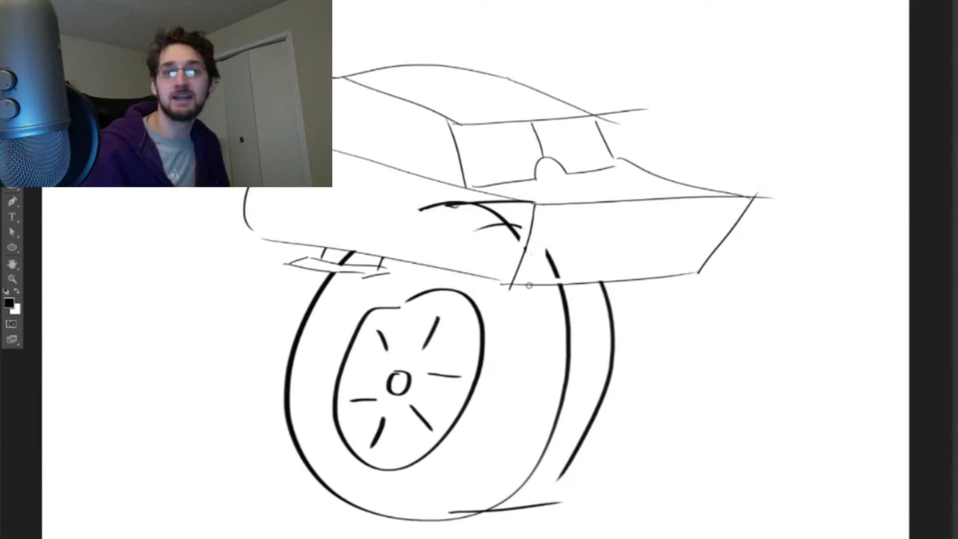
mouse_move(545, 250)
left_mouse_down()
mouse_move(557, 273)
mouse_move(520, 225)
mouse_move(507, 238)
mouse_move(472, 221)
left_mouse_up()
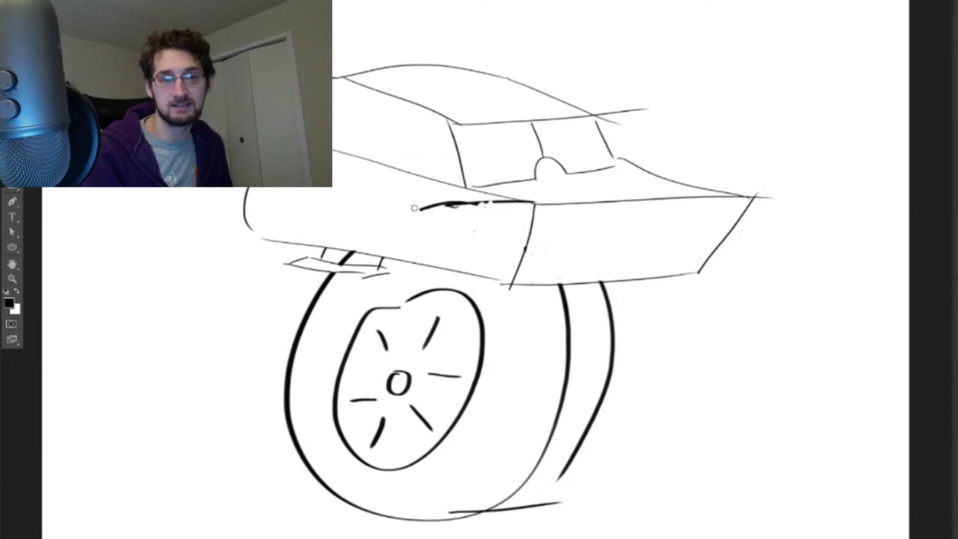
mouse_move(417, 208)
left_mouse_down()
mouse_move(479, 197)
mouse_move(522, 205)
left_mouse_up()
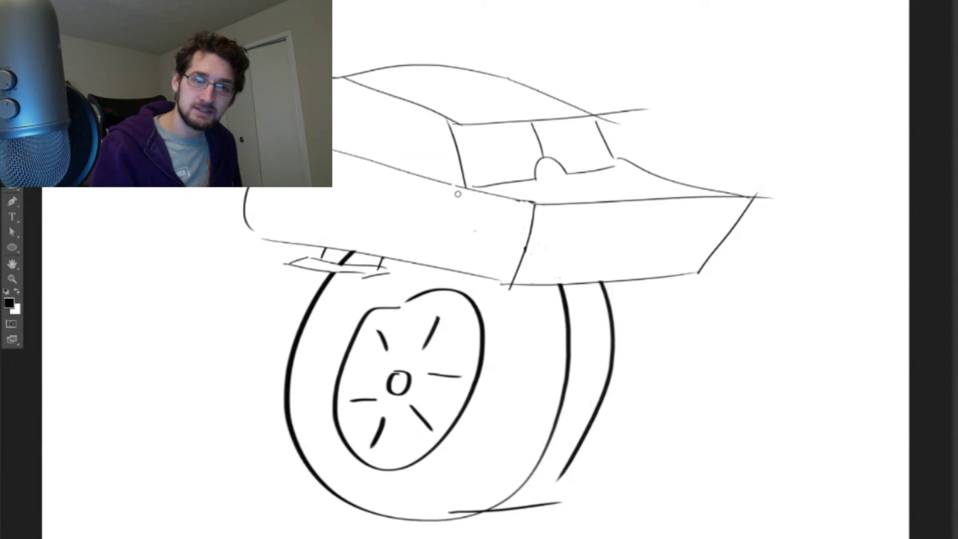
Erase the old roof-side line, then draw the rear window edge and a line below the roof
left_click_drag(423, 163, 359, 151)
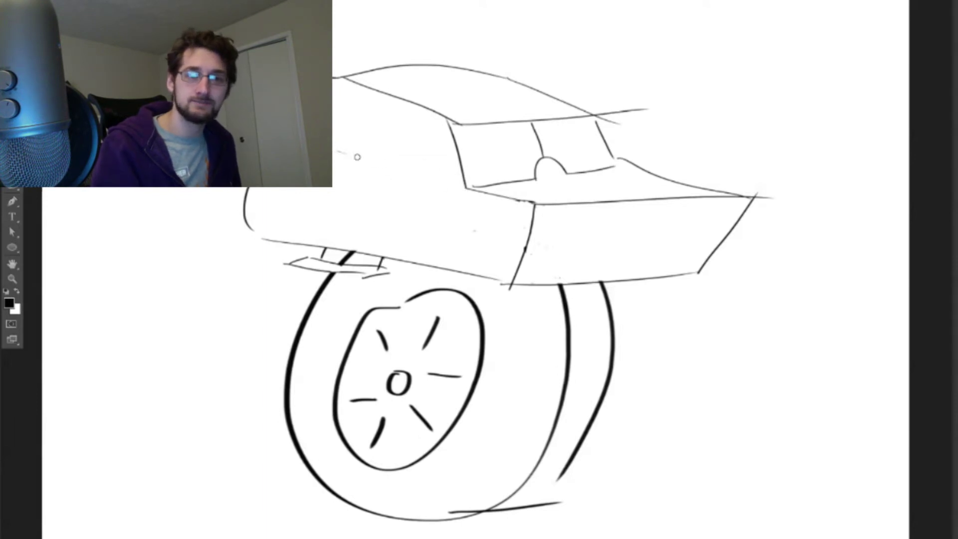
left_click_drag(360, 150, 334, 151)
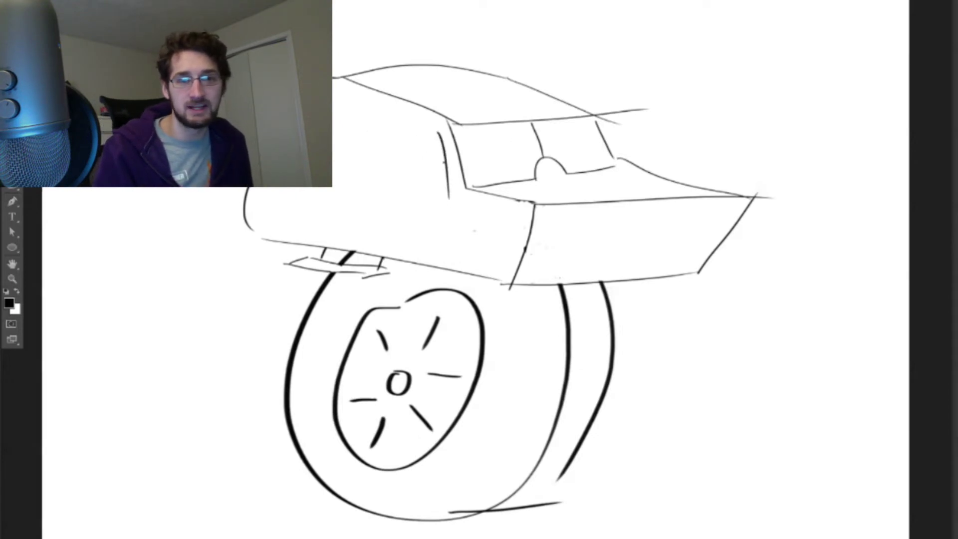
left_click_drag(440, 127, 454, 181)
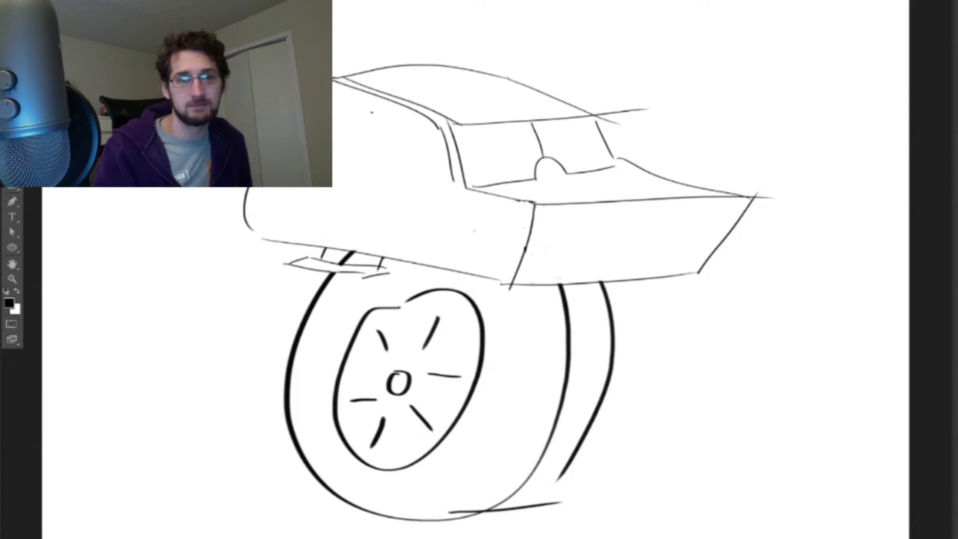
left_click_drag(343, 91, 439, 128)
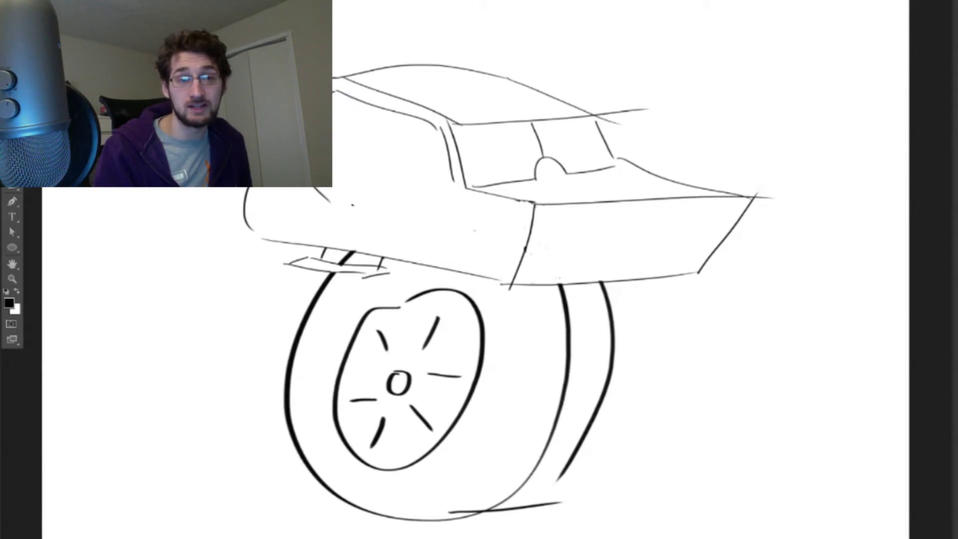
Draw the cabin side contour, door handle, vertical door edge and seat-back stroke
mouse_move(315, 187)
left_mouse_down()
mouse_move(393, 216)
mouse_move(449, 189)
left_mouse_up()
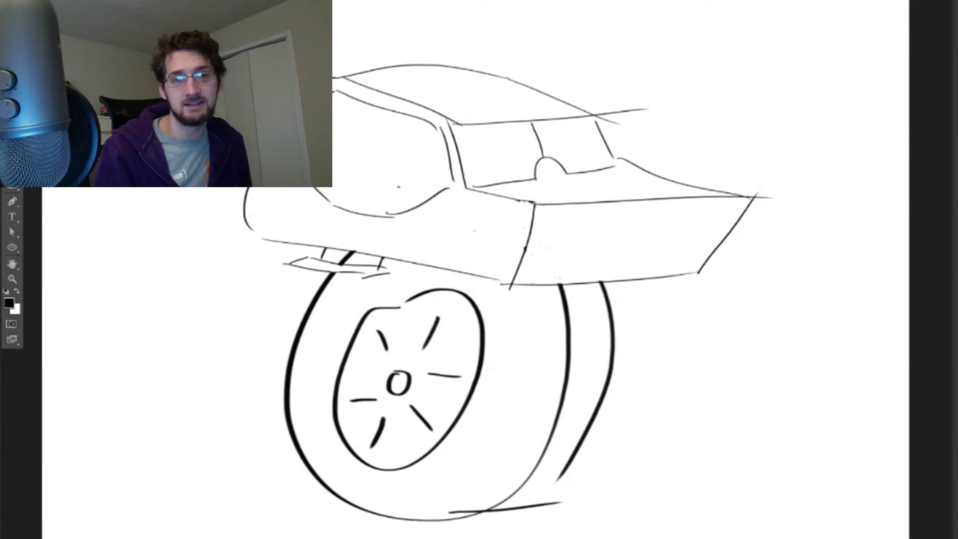
key("ctrl+z")
left_click_drag(396, 225, 453, 186)
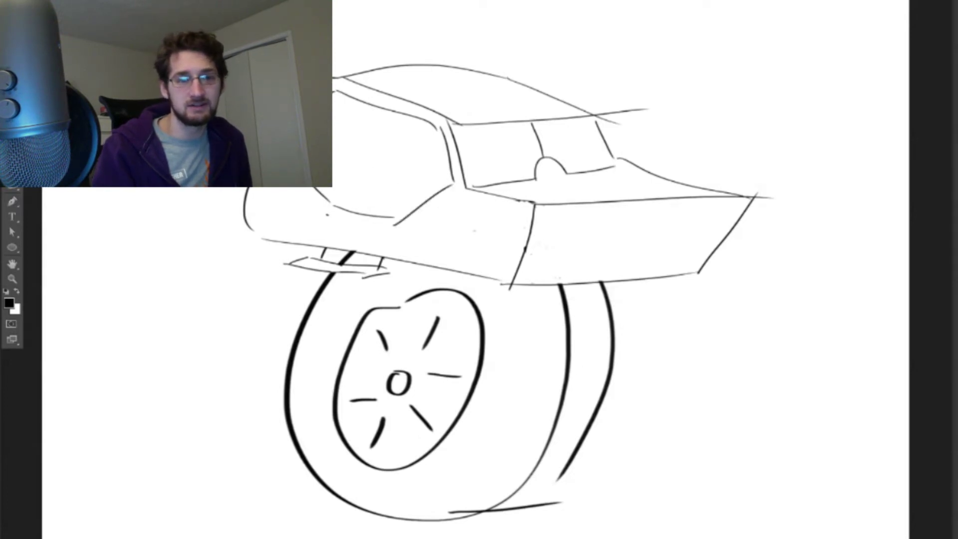
mouse_move(322, 217)
left_mouse_down()
mouse_move(371, 236)
mouse_move(384, 229)
left_mouse_up()
key("ctrl+z")
key("ctrl+z")
left_click_drag(325, 222, 390, 240)
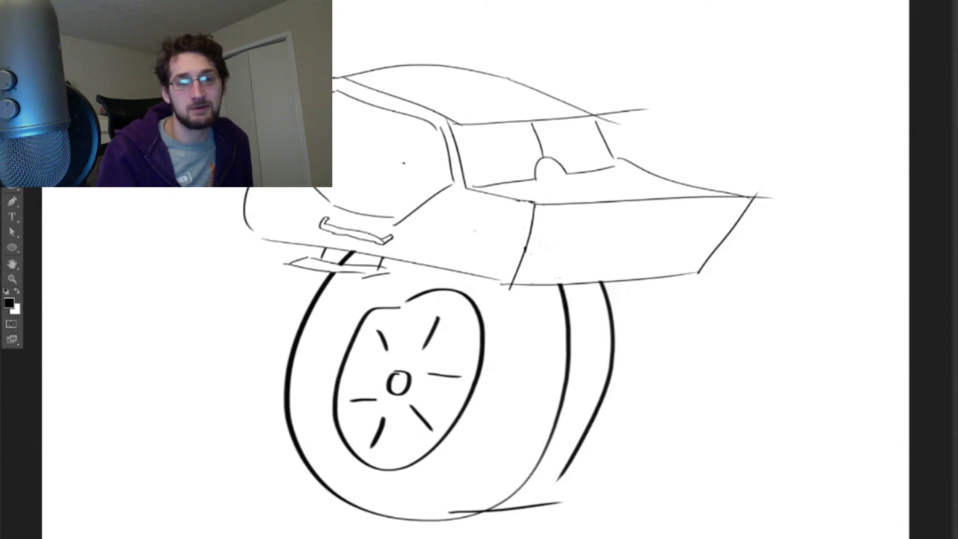
left_click_drag(388, 142, 390, 193)
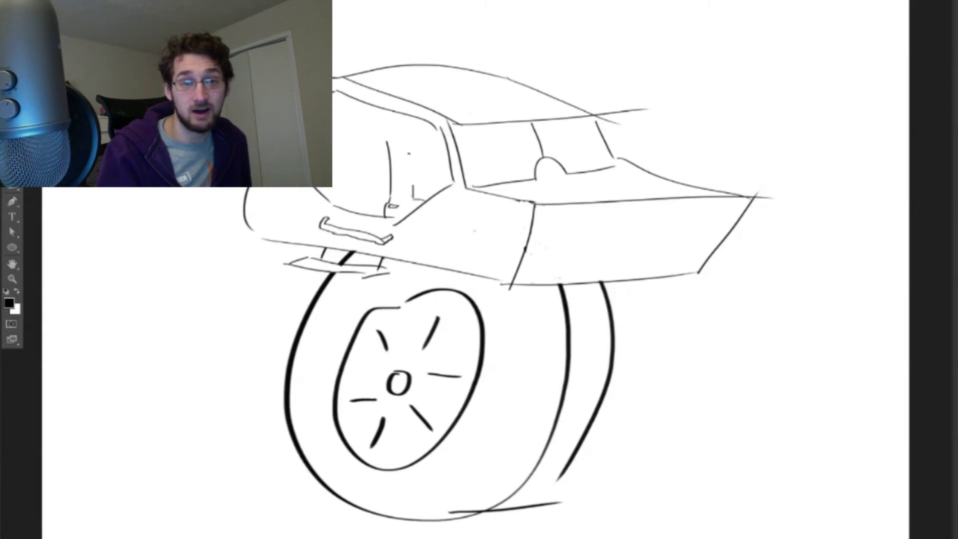
left_click_drag(409, 150, 413, 186)
Outline the seat back with vertical shading lines and remove the stray roof stroke
mouse_move(400, 137)
left_mouse_down()
mouse_move(432, 135)
mouse_move(445, 194)
left_mouse_up()
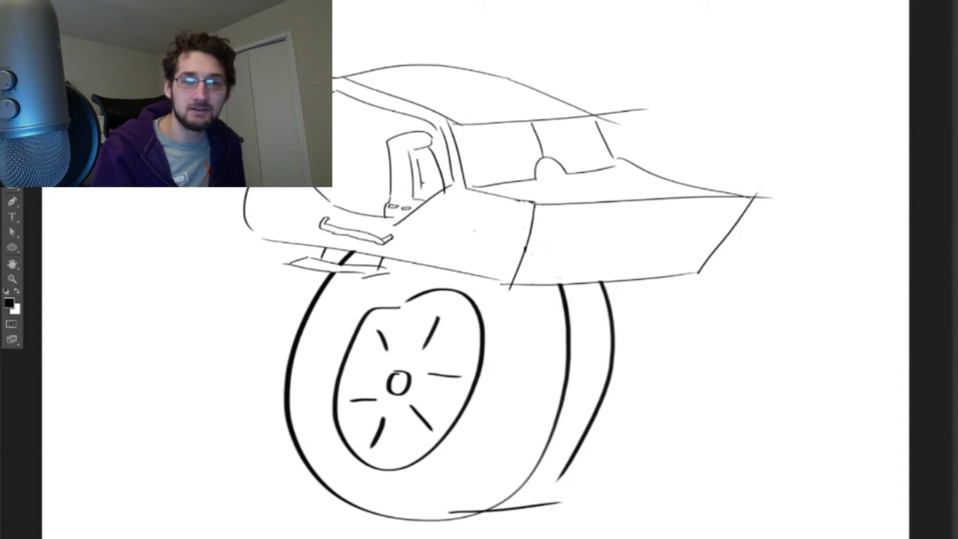
left_click_drag(430, 157, 435, 197)
key("ctrl+z")
left_click_drag(433, 155, 428, 182)
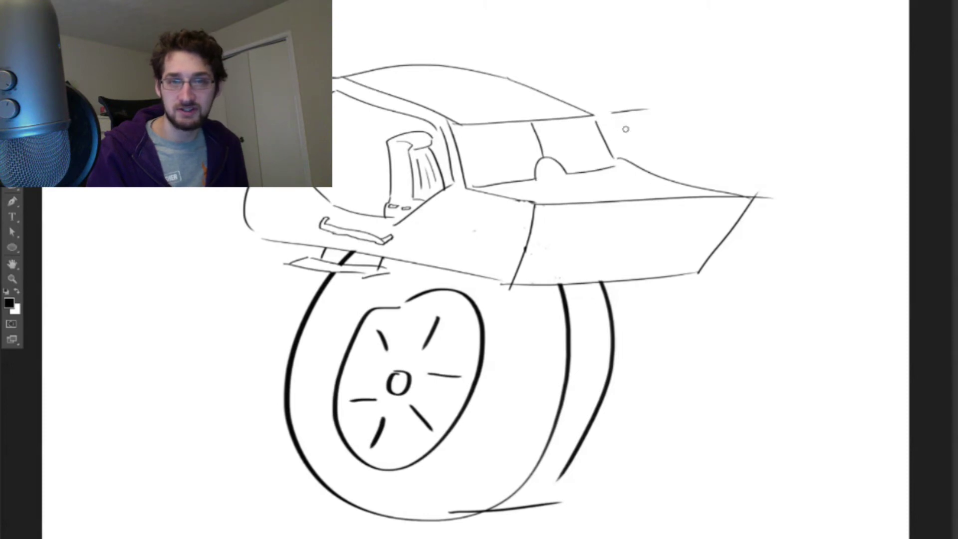
key("ctrl+z")
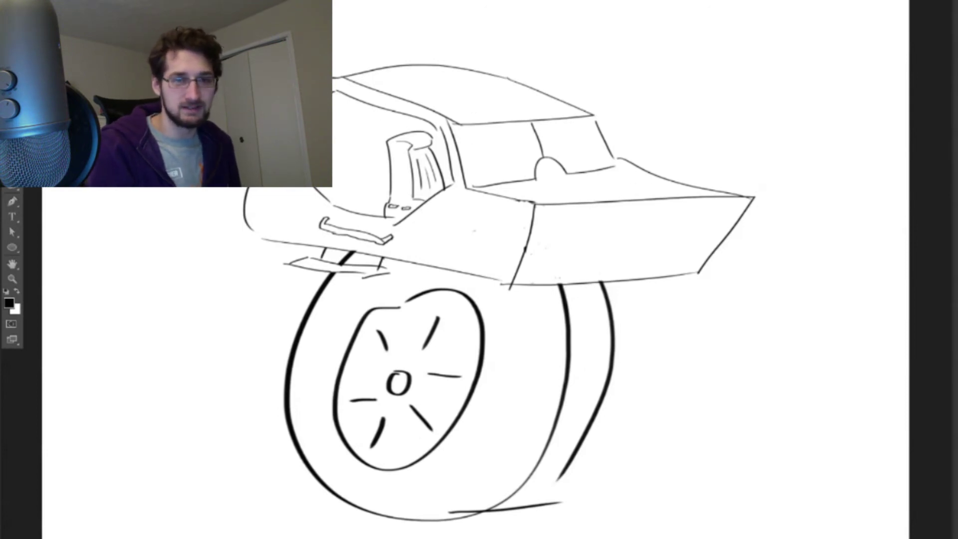
Sketch a rear seat behind the first one and refine its top with a short stroke
mouse_move(335, 120)
left_mouse_down()
mouse_move(363, 142)
mouse_move(346, 192)
mouse_move(381, 224)
left_mouse_up()
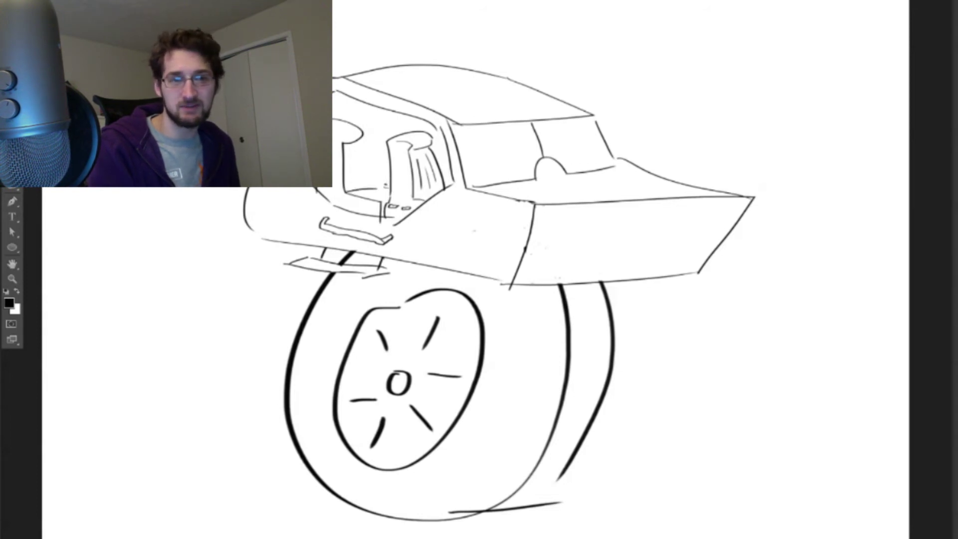
left_click_drag(374, 119, 384, 138)
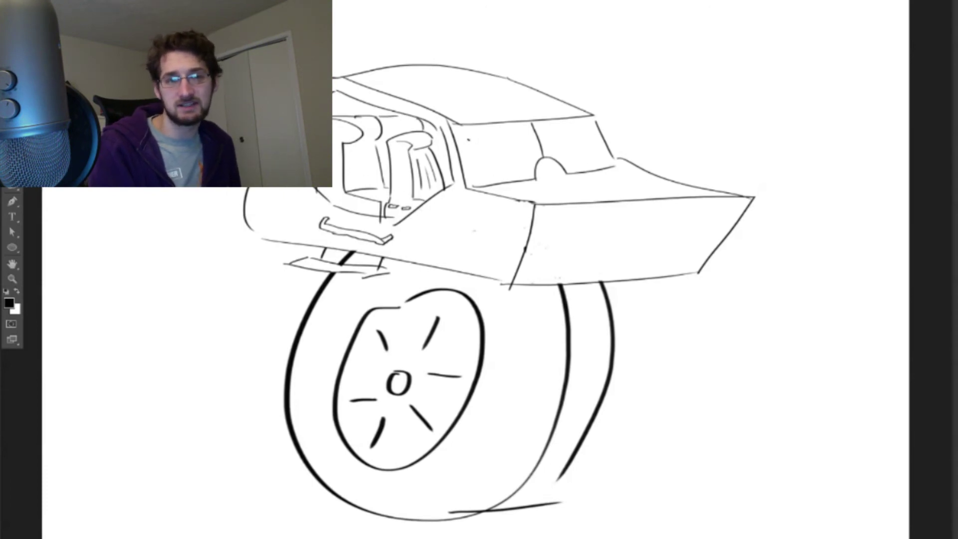
Hatch the windshield with diagonal strokes and darken its lower-left and right edges
mouse_move(497, 133)
left_mouse_down()
mouse_move(476, 171)
mouse_move(500, 173)
left_mouse_up()
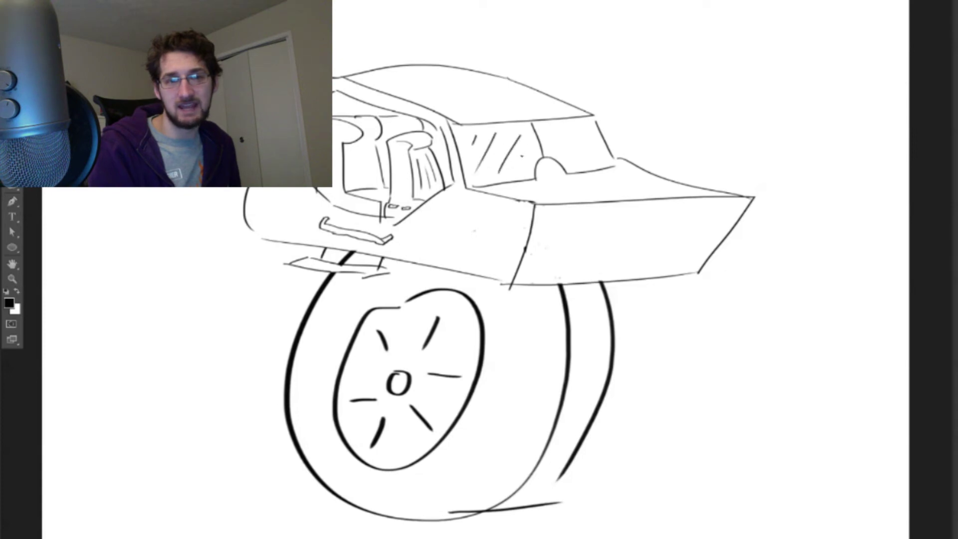
left_click_drag(590, 131, 575, 162)
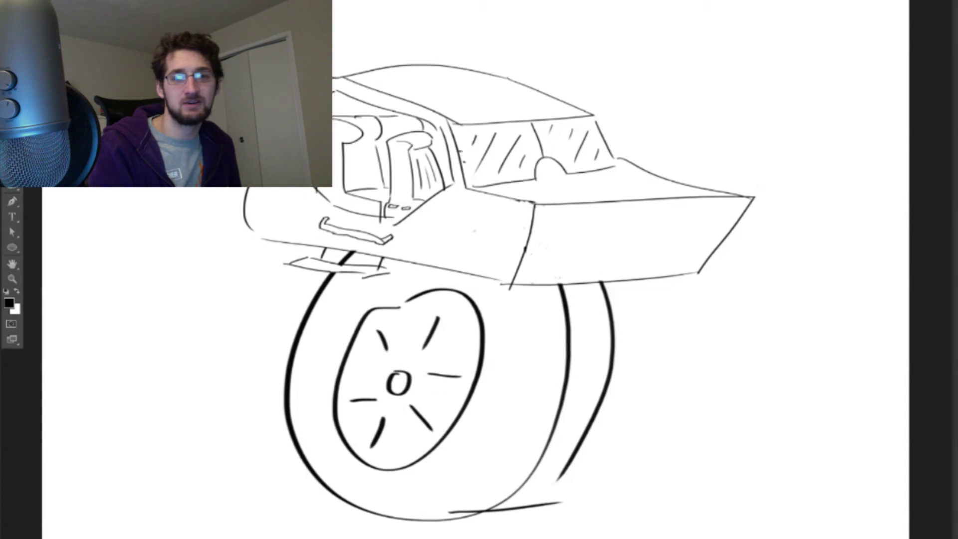
mouse_move(465, 163)
left_mouse_down()
mouse_move(479, 183)
mouse_move(535, 173)
left_mouse_up()
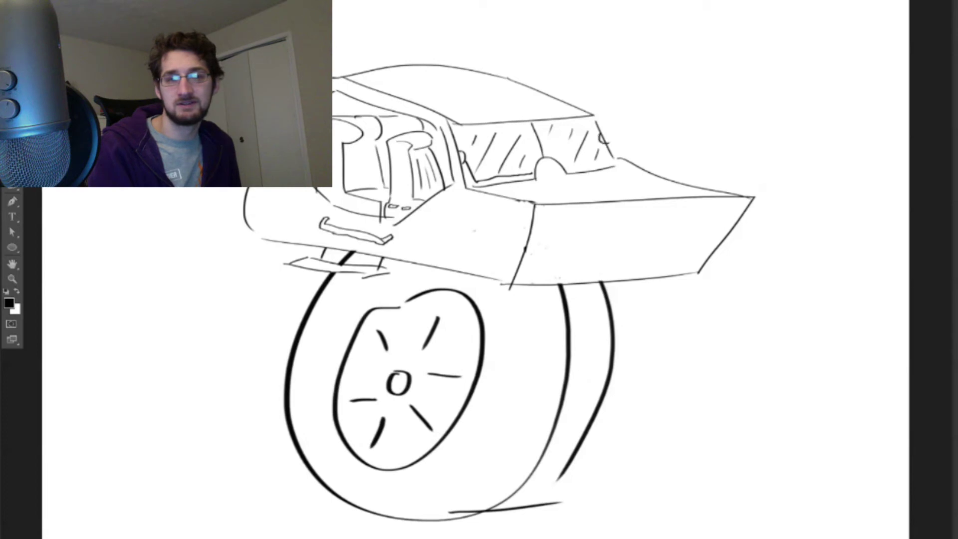
left_click_drag(603, 140, 598, 162)
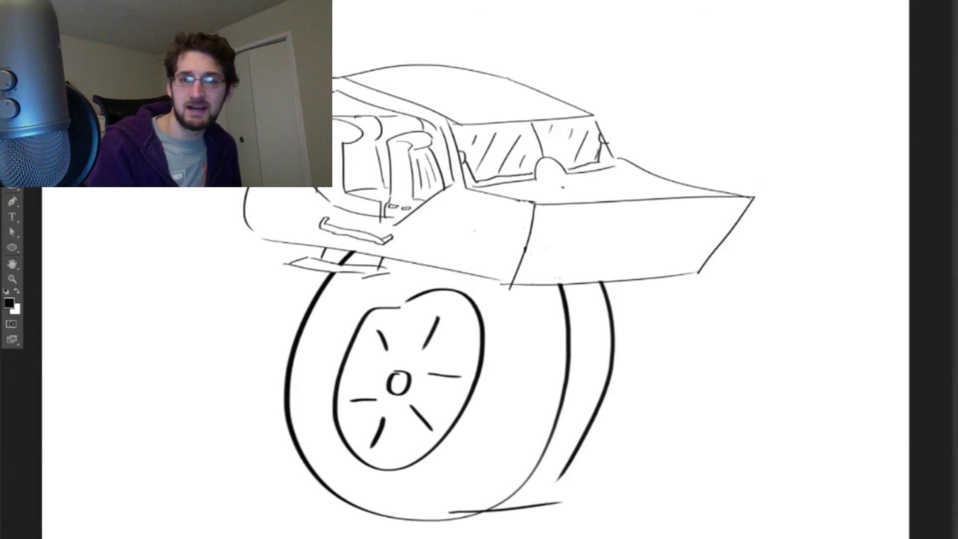
Add hood marks, an oval headlight, small round lights and a tall narrow oval light
left_click_drag(557, 189, 622, 193)
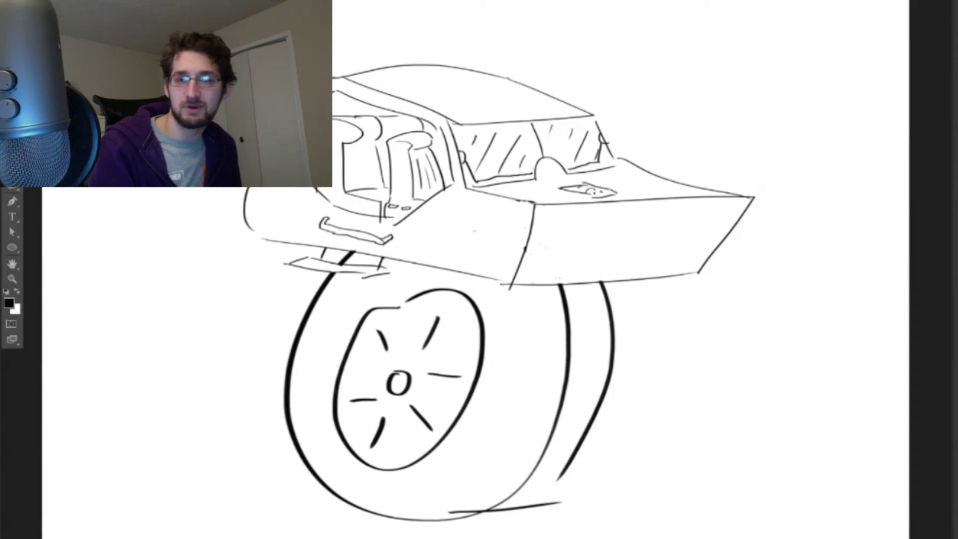
left_click_drag(594, 192, 605, 191)
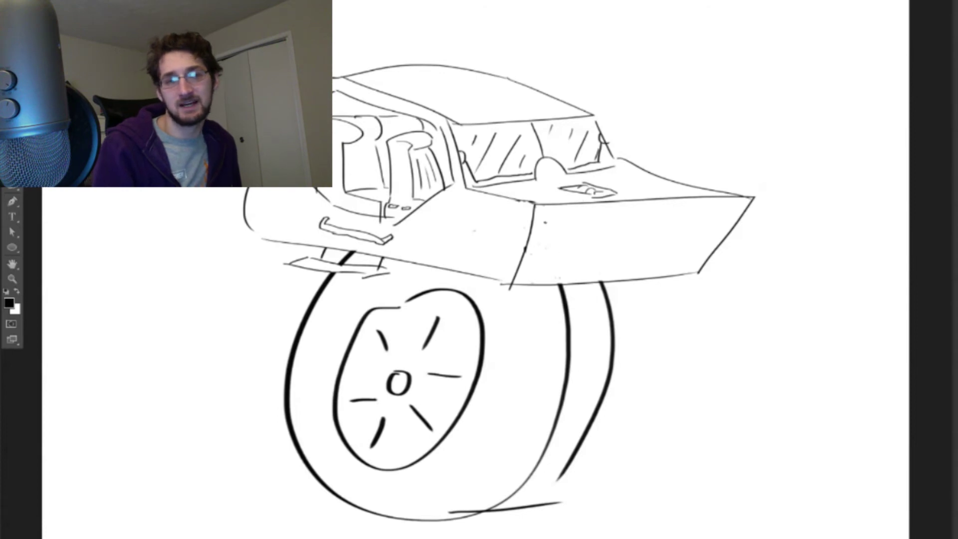
mouse_move(556, 212)
left_mouse_down()
mouse_move(550, 245)
mouse_move(558, 213)
left_mouse_up()
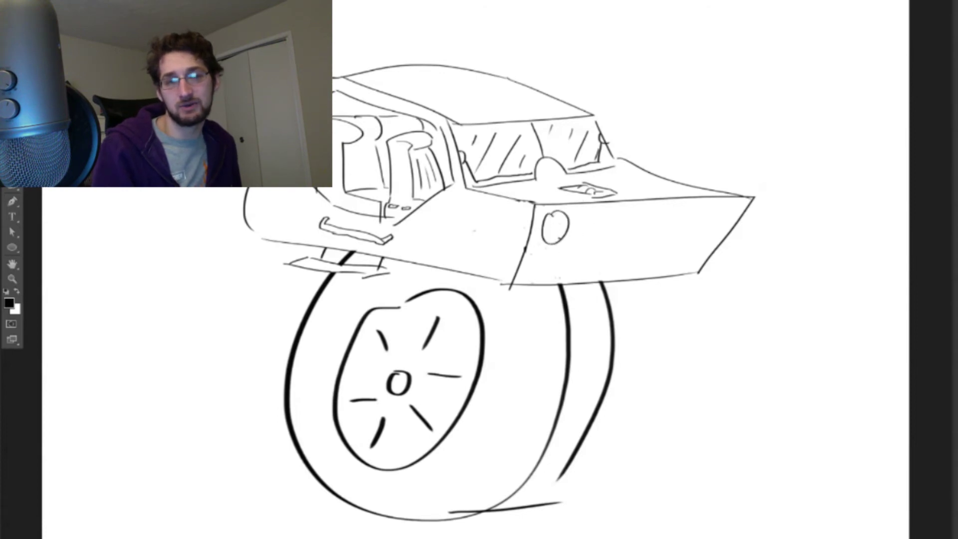
left_click(578, 219)
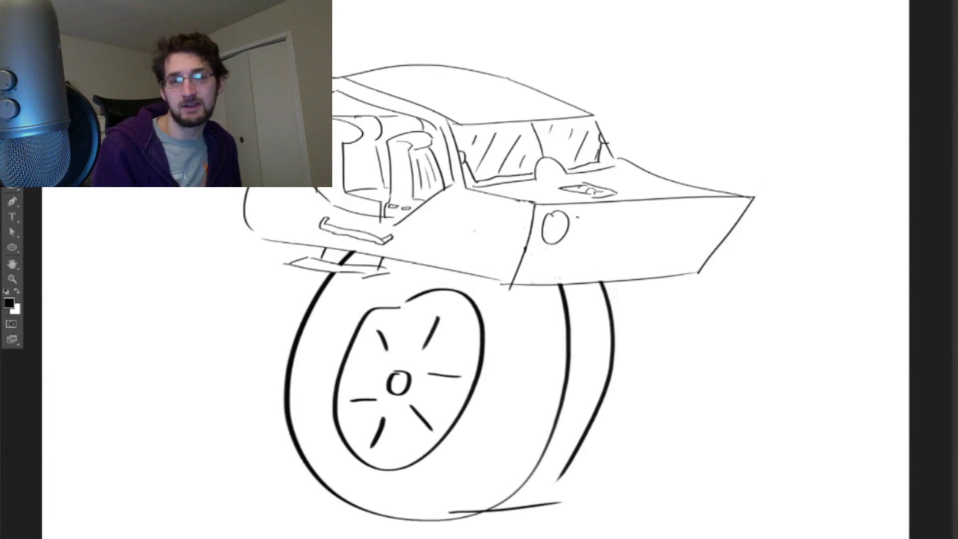
left_click_drag(579, 212, 574, 214)
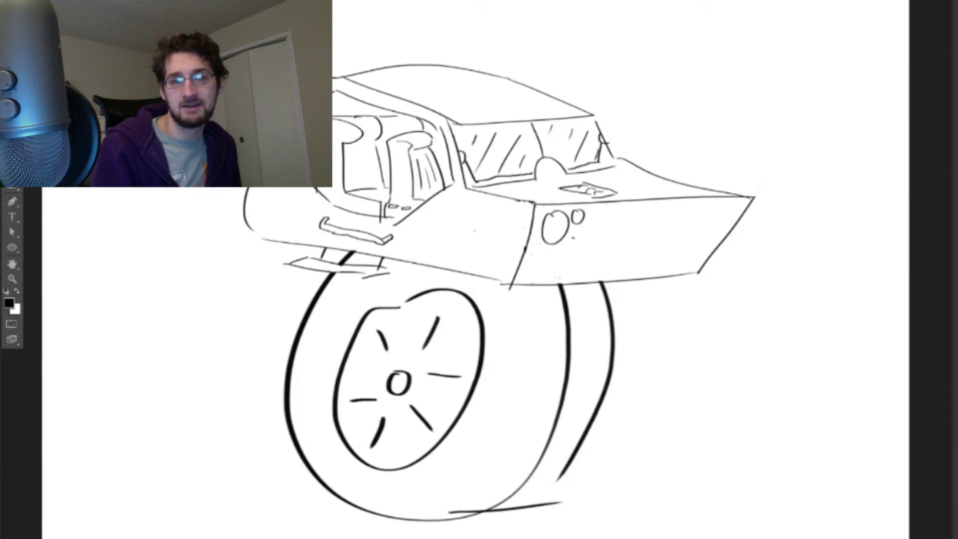
left_click_drag(568, 268, 566, 270)
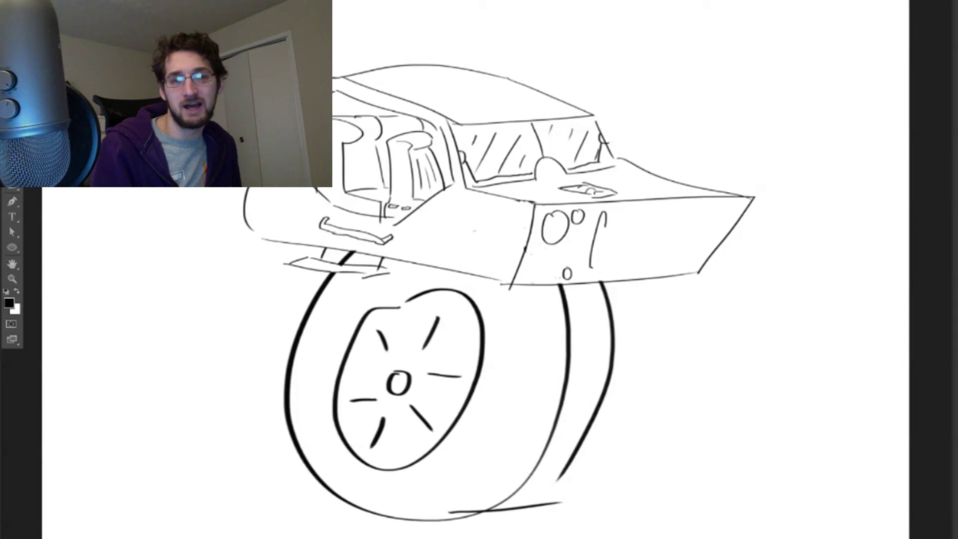
left_click_drag(604, 214, 601, 218)
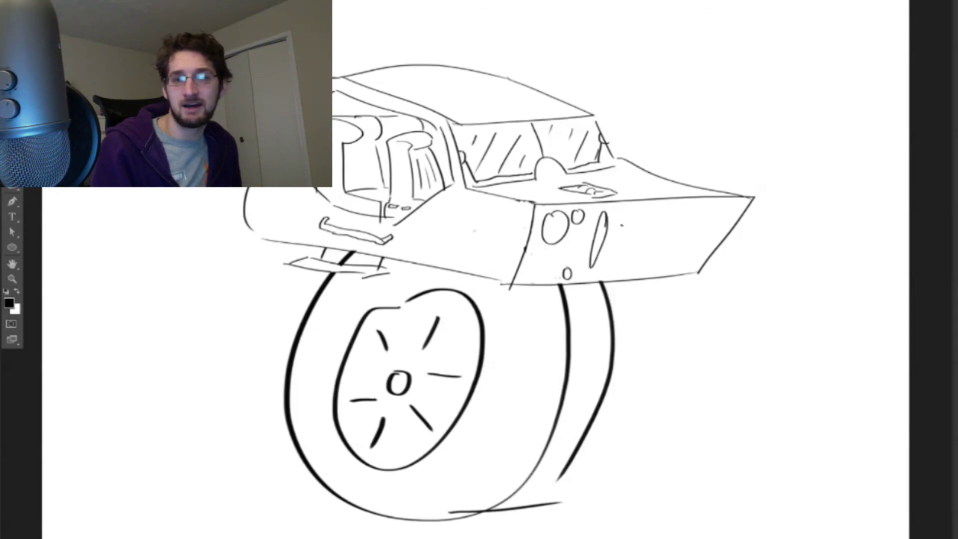
Add stacked small lights, more ovals, a filled blob and dashes inside the tall loop
left_click_drag(631, 211, 630, 232)
left_click_drag(627, 243, 621, 263)
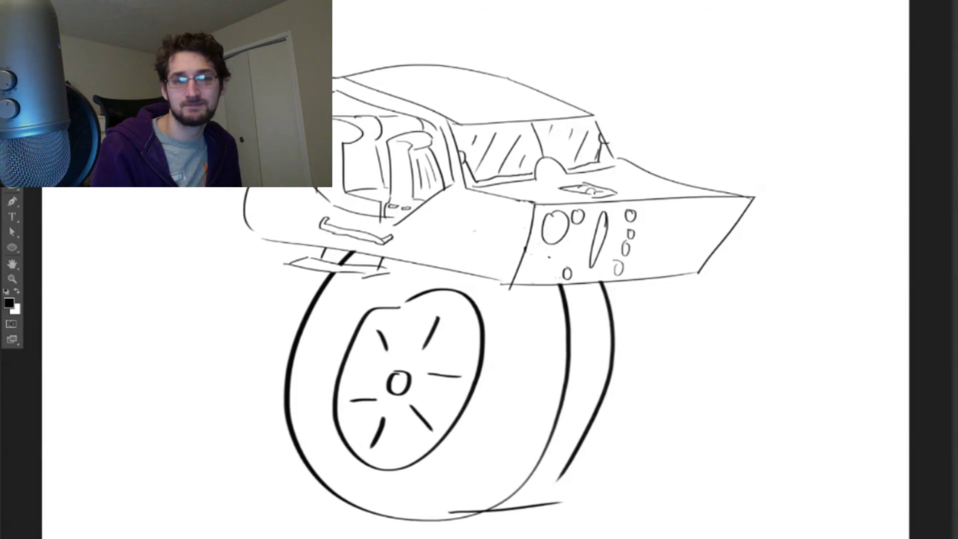
mouse_move(570, 233)
left_mouse_down()
mouse_move(535, 275)
mouse_move(585, 254)
mouse_move(576, 231)
mouse_move(567, 234)
left_mouse_up()
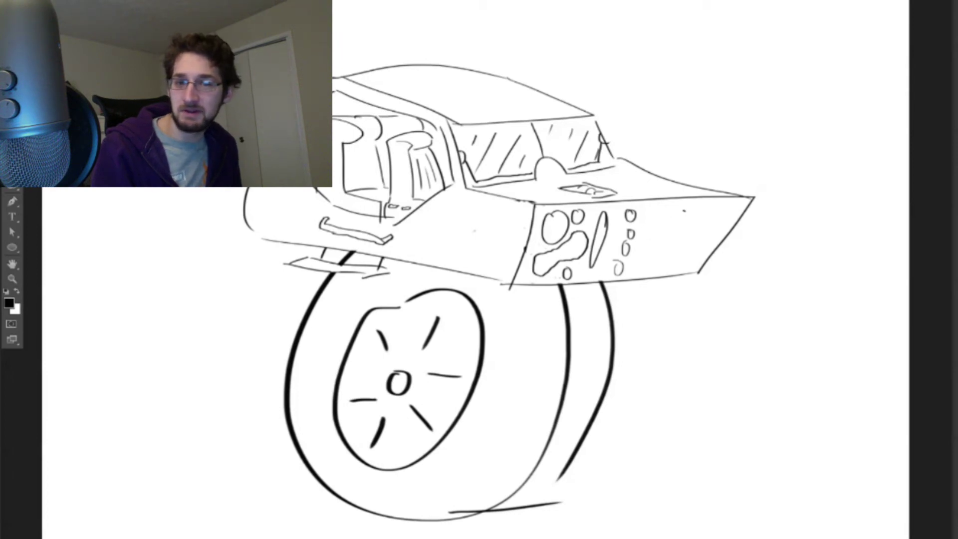
mouse_move(679, 222)
left_mouse_down()
mouse_move(665, 265)
mouse_move(682, 259)
left_mouse_up()
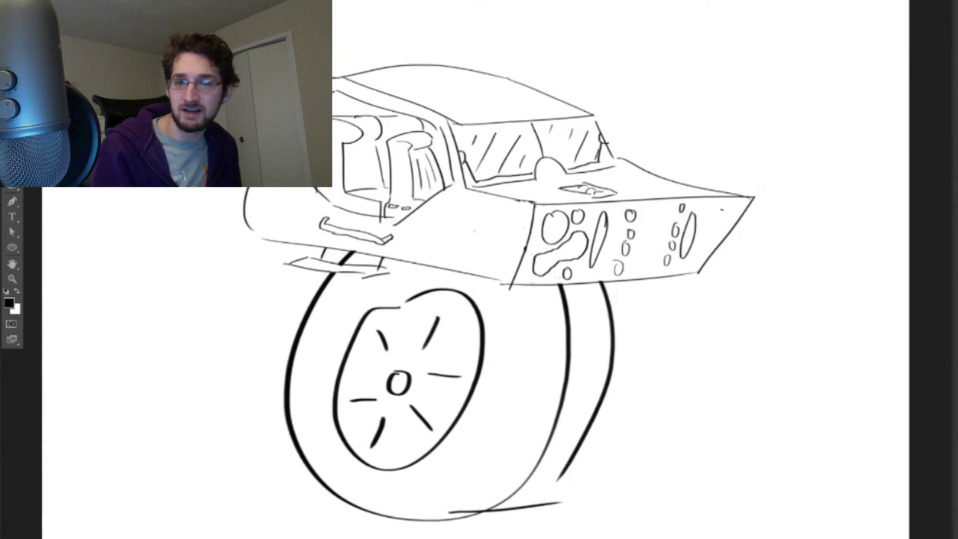
mouse_move(719, 204)
left_mouse_down()
mouse_move(729, 230)
mouse_move(704, 217)
left_mouse_up()
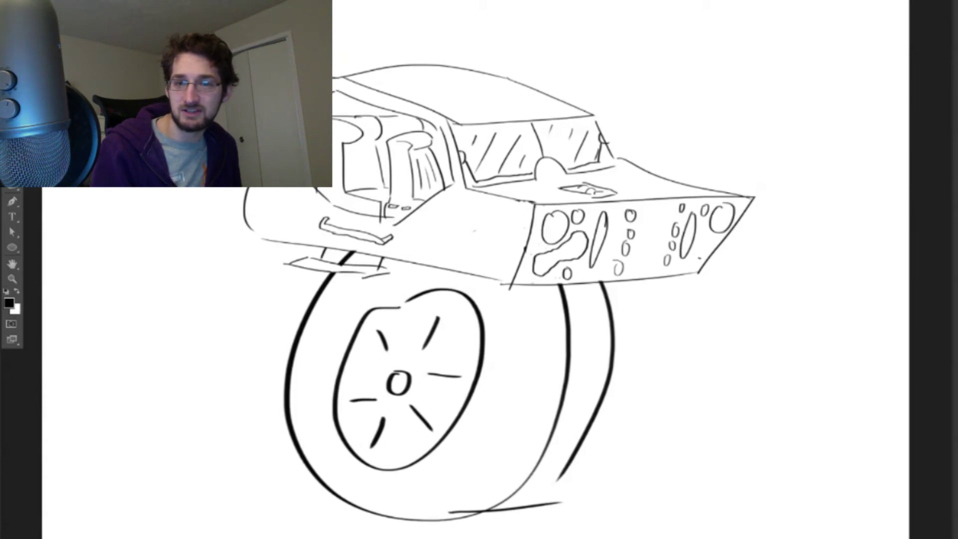
left_click_drag(697, 252, 714, 239)
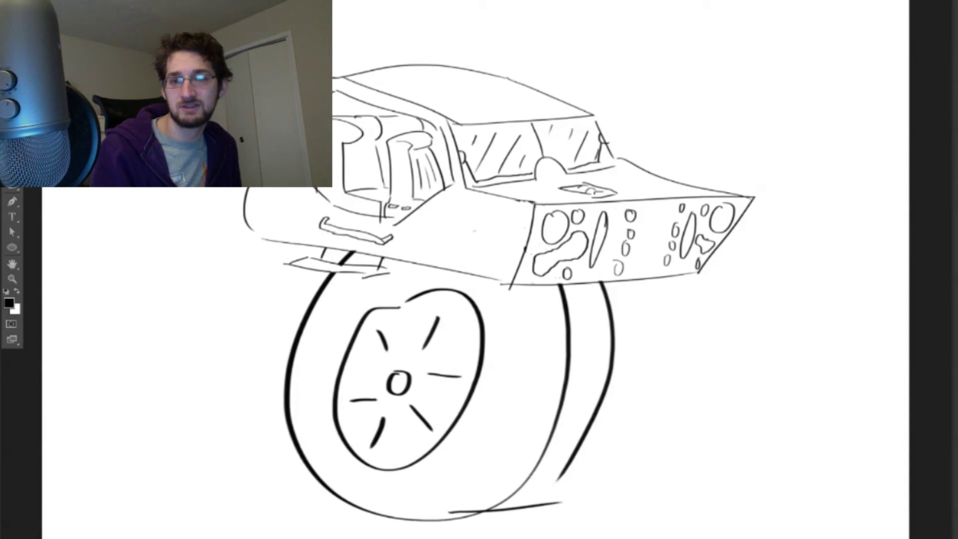
mouse_move(645, 213)
left_mouse_down()
mouse_move(665, 204)
mouse_move(656, 273)
mouse_move(667, 211)
mouse_move(656, 238)
left_mouse_up()
left_click_drag(645, 246, 658, 250)
left_click_drag(643, 258, 654, 260)
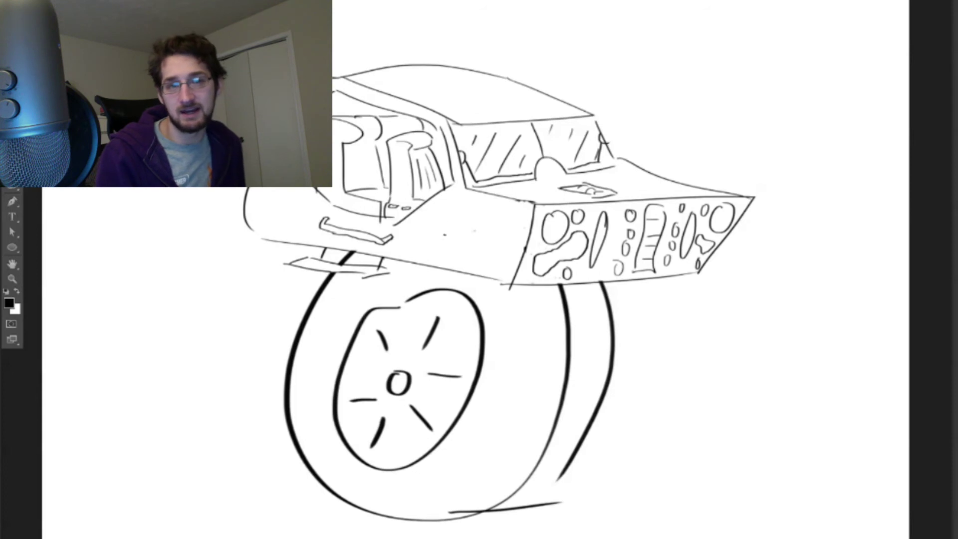
Sketch a winged four-legged decal figure with legs and details on the side panel
left_click_drag(439, 227, 477, 226)
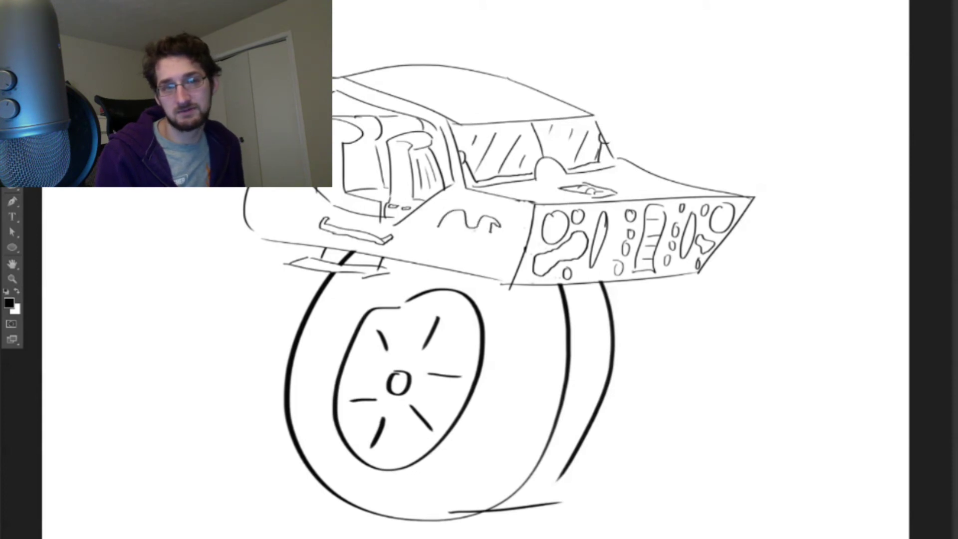
left_click_drag(470, 236, 468, 250)
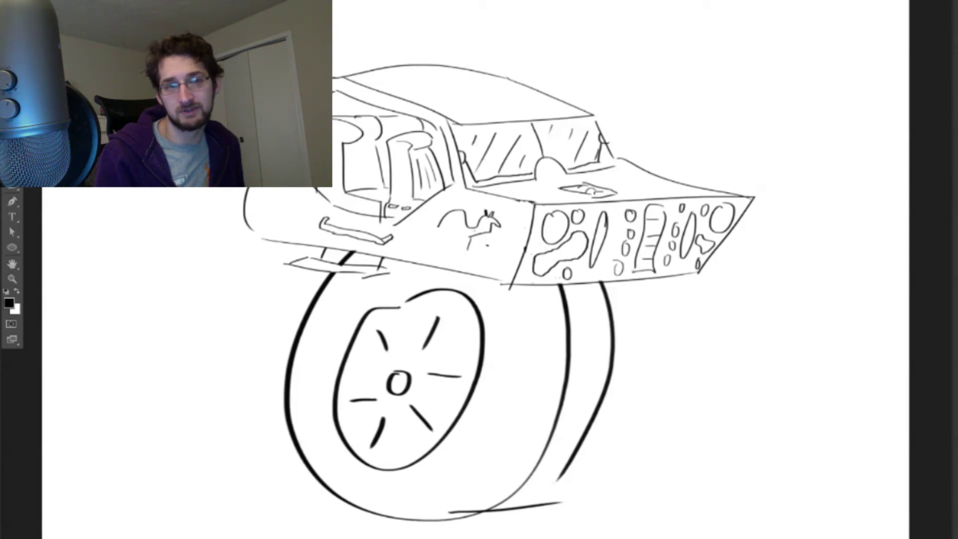
mouse_move(450, 224)
left_mouse_down()
mouse_move(418, 226)
mouse_move(481, 205)
mouse_move(479, 224)
left_mouse_up()
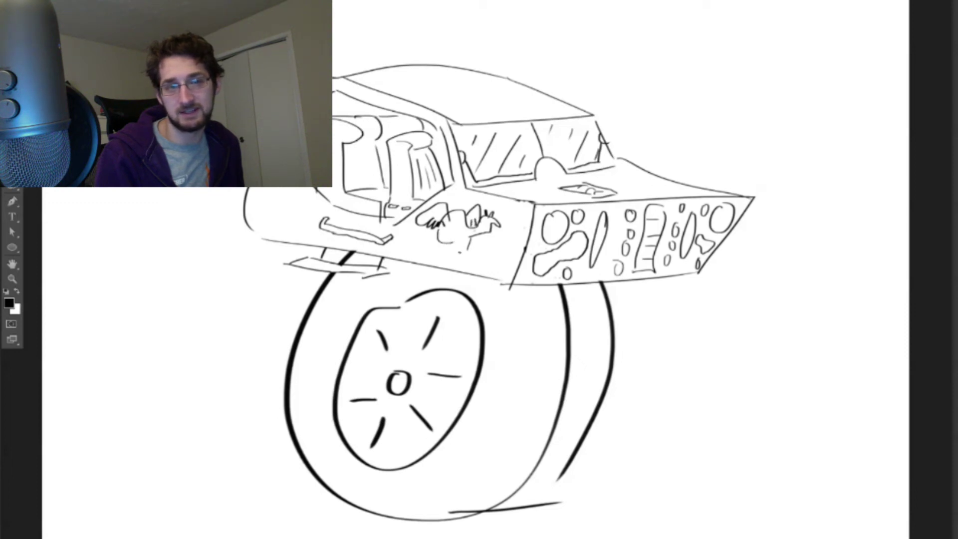
mouse_move(441, 243)
left_mouse_down()
mouse_move(432, 259)
mouse_move(448, 244)
left_mouse_up()
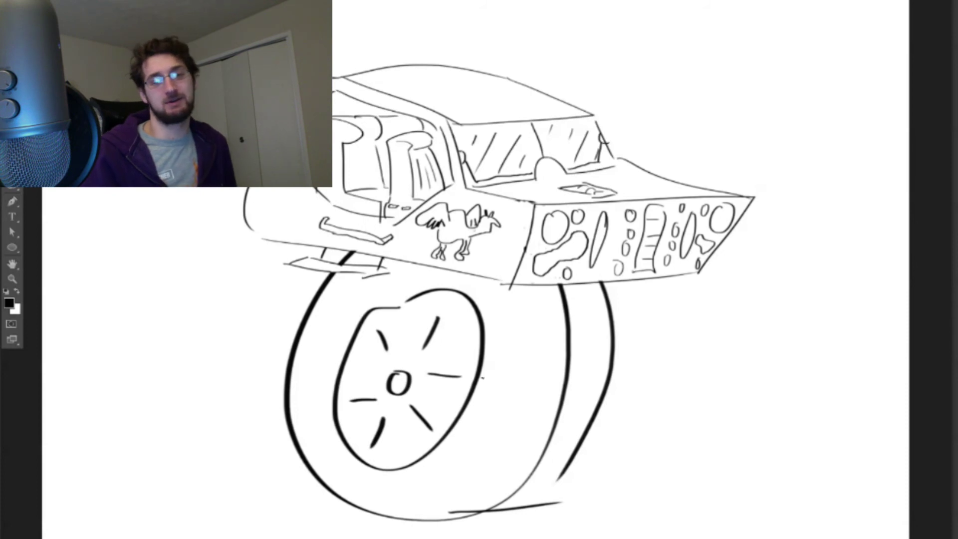
Undo the winged animal decal, brush three diagonal stripes along the side, and touch up the rear curve
key("ctrl+z")
key("ctrl+z")
key("ctrl+z")
key("ctrl+z")
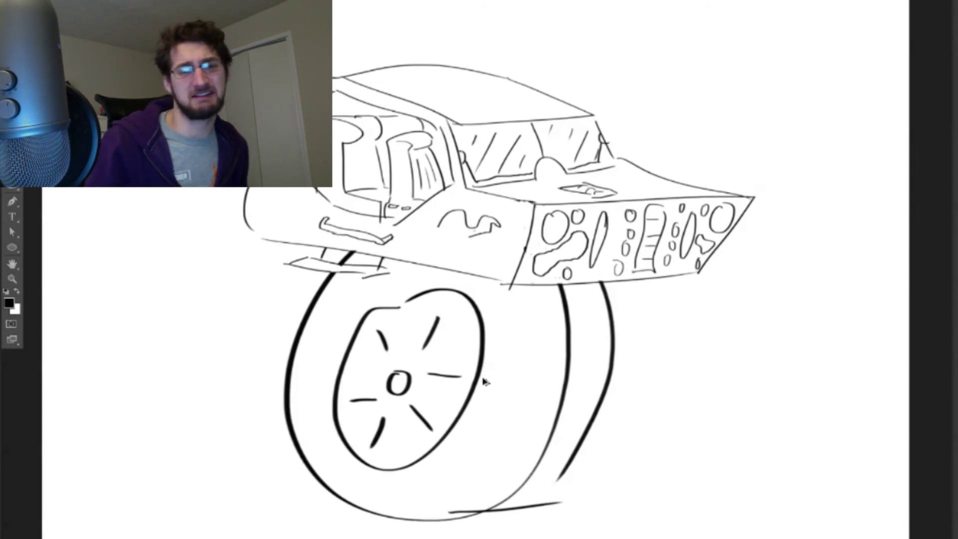
key("ctrl+z")
key("ctrl+z")
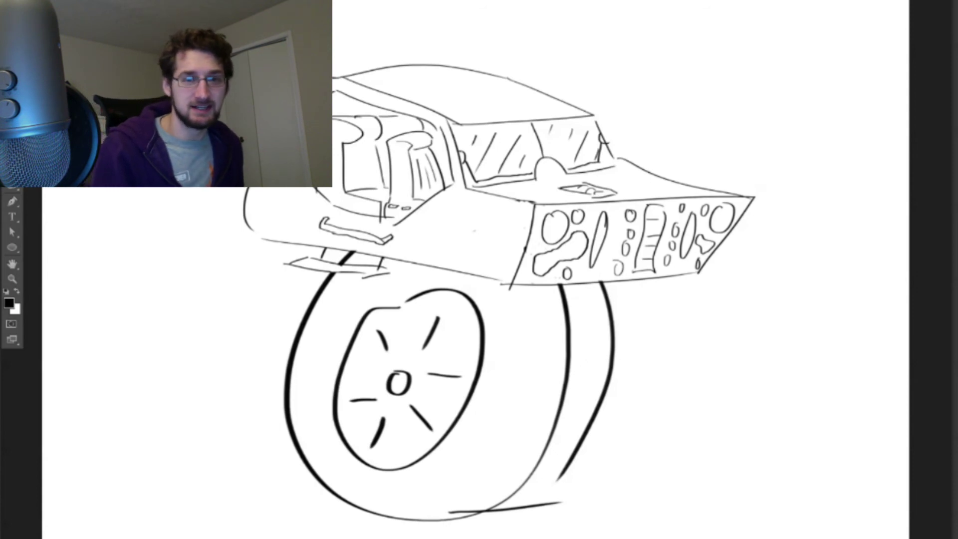
left_click_drag(400, 264, 500, 216)
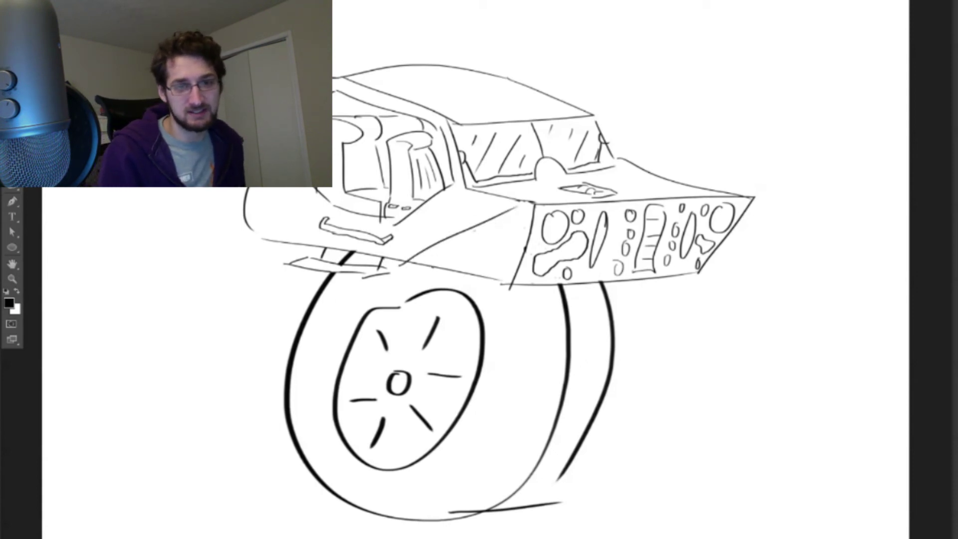
left_click_drag(431, 268, 531, 209)
mouse_move(472, 275)
left_mouse_down()
mouse_move(537, 241)
mouse_move(526, 249)
left_mouse_up()
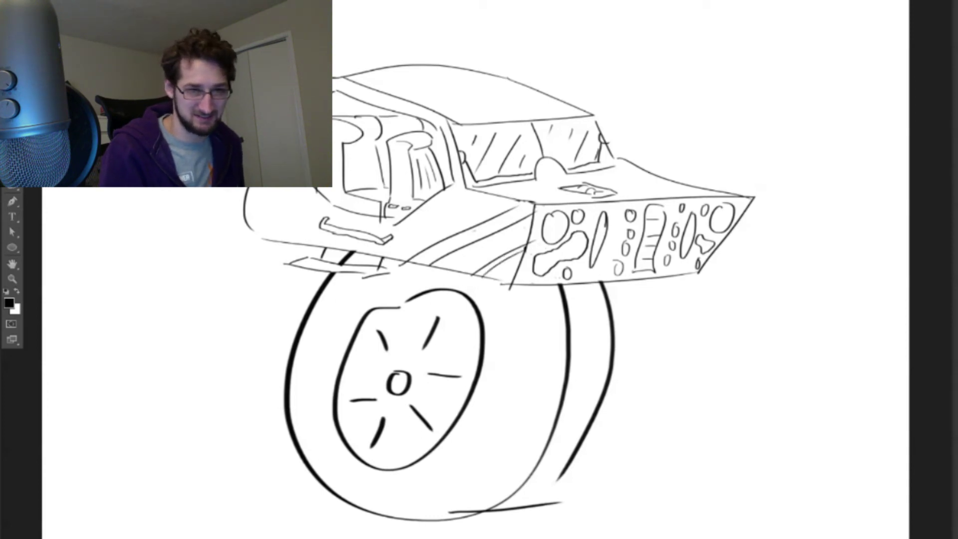
mouse_move(258, 188)
left_mouse_down()
mouse_move(278, 235)
mouse_move(300, 240)
mouse_move(333, 206)
mouse_move(273, 206)
mouse_move(300, 221)
mouse_move(320, 196)
left_mouse_up()
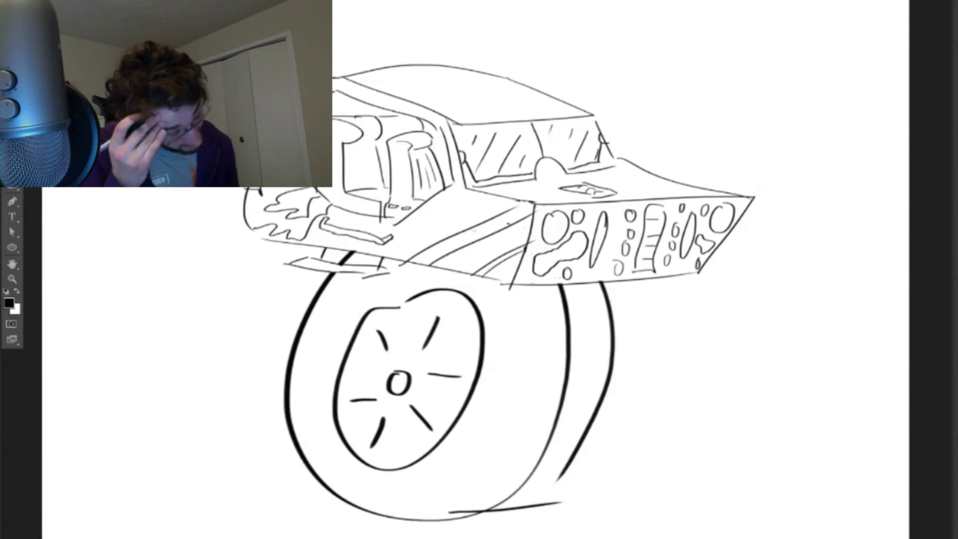
left_click(487, 244)
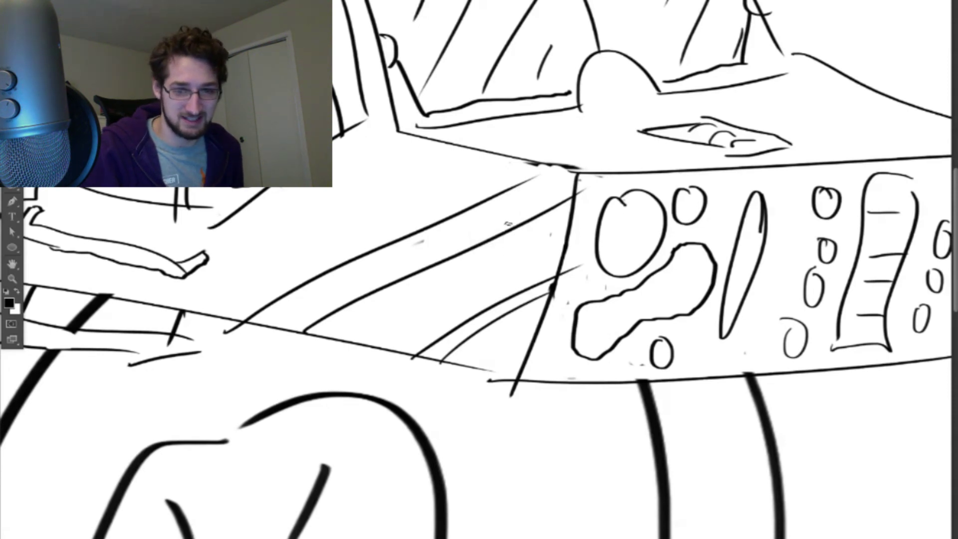
left_click(487, 244, "alt")
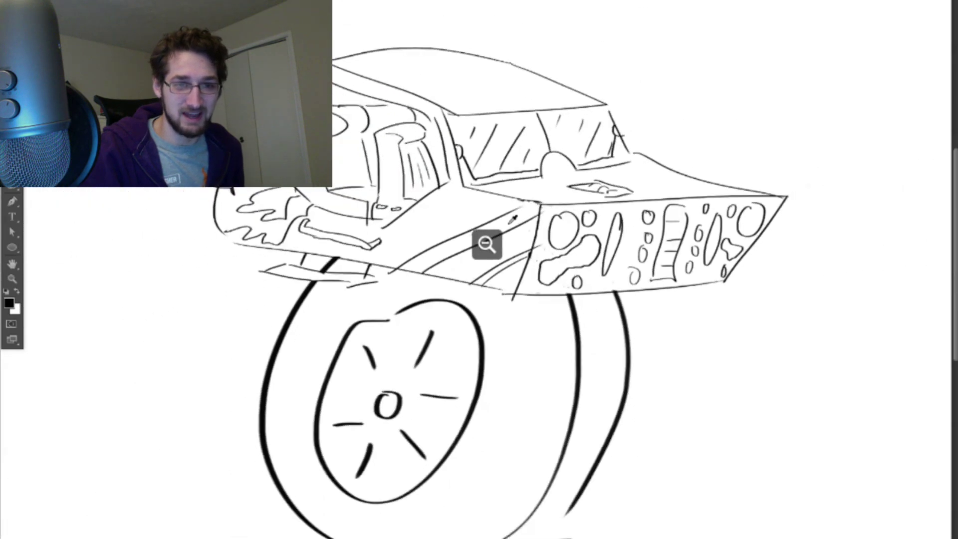
left_click(486, 244, "alt")
left_click(487, 244)
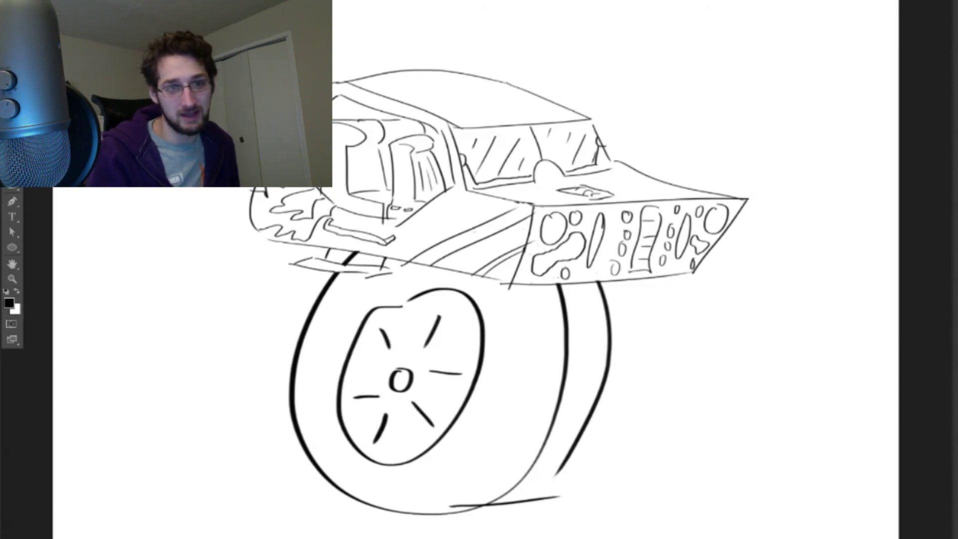
Add small touch-up marks on the car's upper-left edge, windshield pillar and roof pillar
left_click_drag(349, 96, 336, 113)
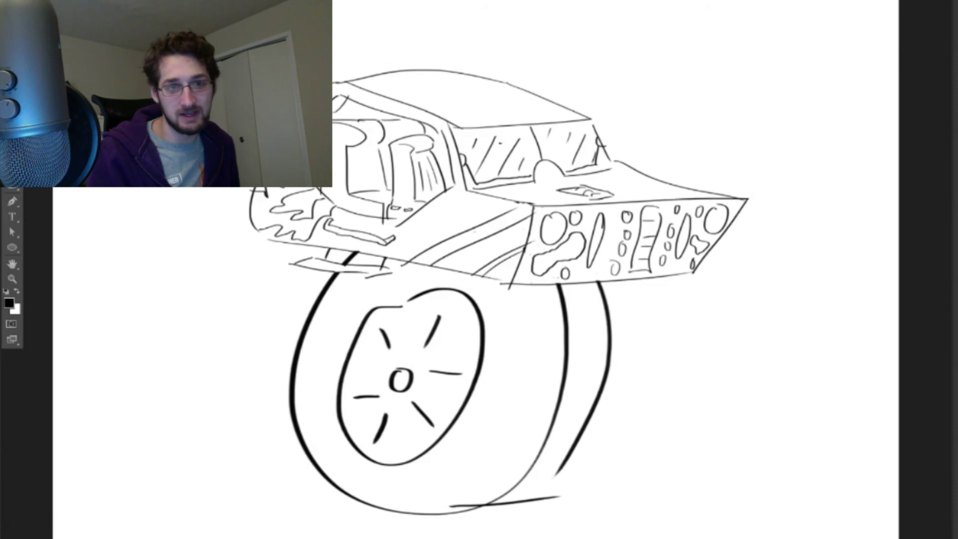
left_click_drag(452, 172, 445, 188)
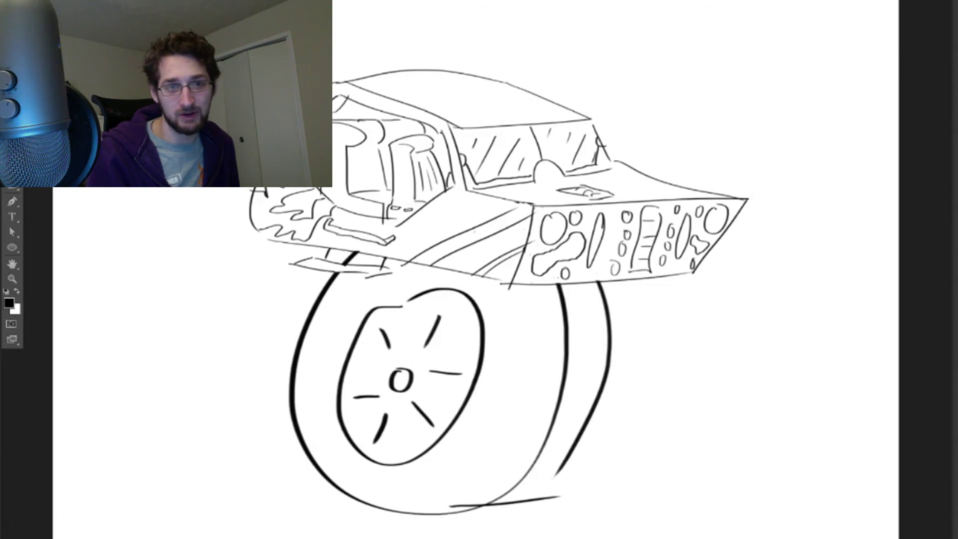
left_click_drag(434, 132, 451, 141)
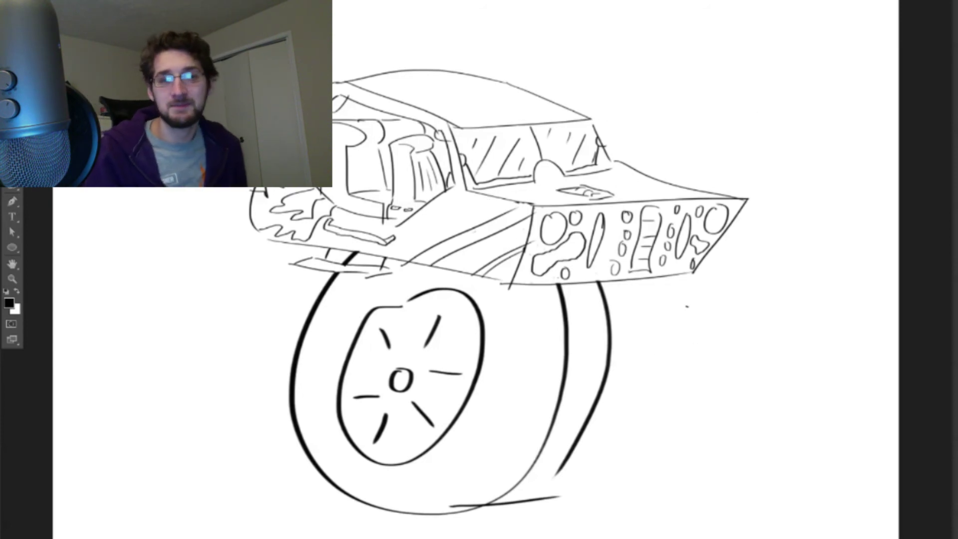
Draw tread marks, squiggles and letter shapes down the tire's side band, ending with an oval letter
left_click_drag(565, 297, 592, 290)
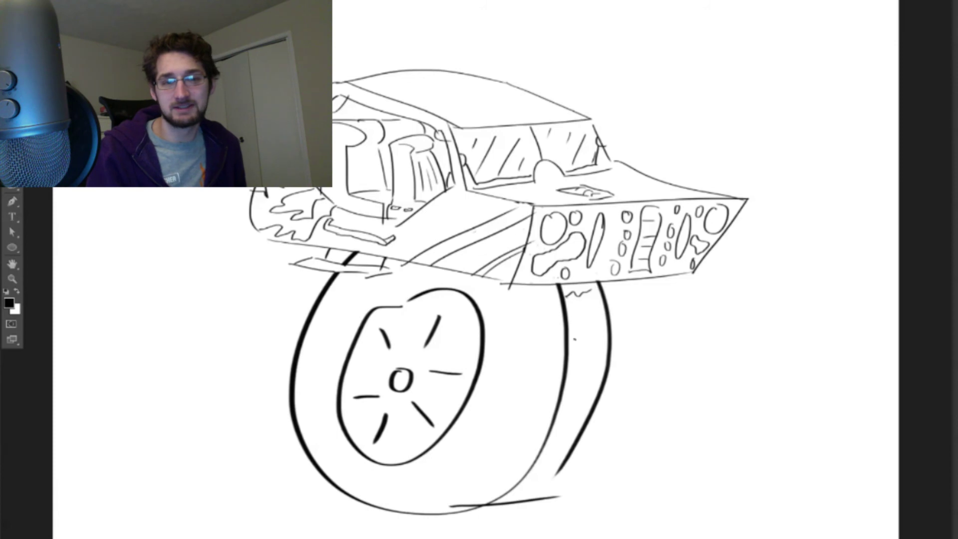
mouse_move(570, 425)
left_mouse_down()
mouse_move(582, 418)
mouse_move(563, 454)
left_mouse_up()
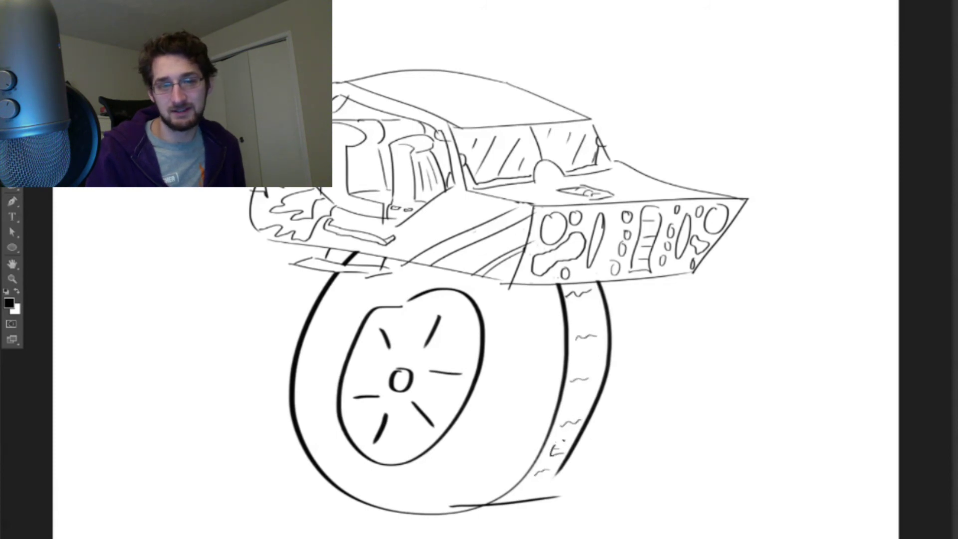
left_click_drag(579, 388, 591, 386)
left_click_drag(585, 359, 586, 372)
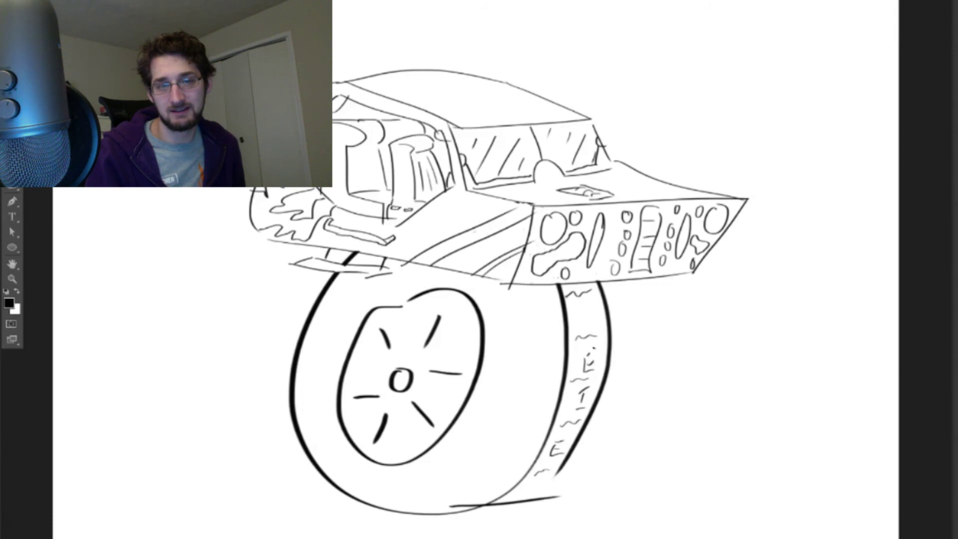
left_click_drag(589, 317, 596, 329)
left_click_drag(584, 306, 598, 301)
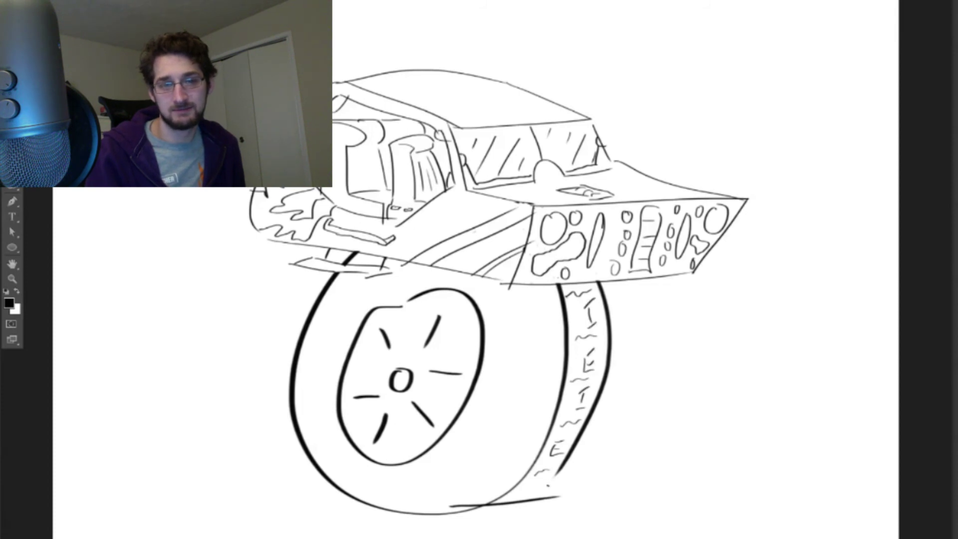
left_click_drag(541, 479, 534, 491)
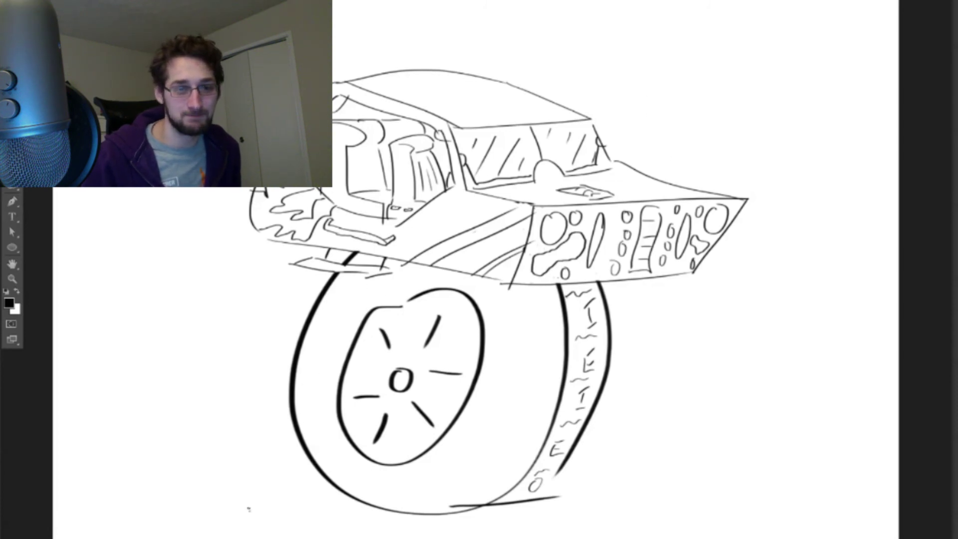
Sketch the staircase's back edge, base line, steps with depth and top edge, redrawing stray strokes
mouse_move(250, 509)
left_mouse_down()
mouse_move(240, 339)
mouse_move(118, 514)
mouse_move(249, 498)
left_mouse_up()
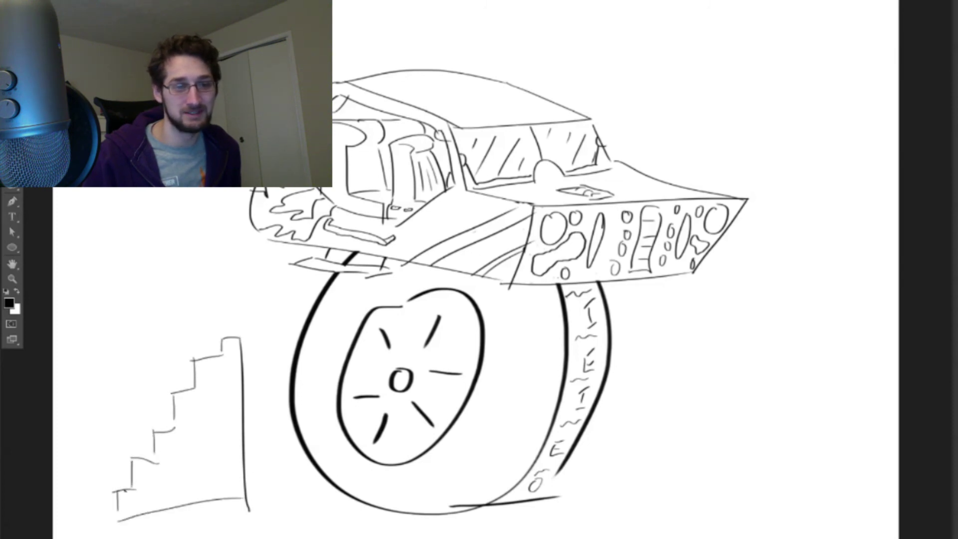
left_click_drag(73, 511, 127, 518)
mouse_move(69, 487)
left_mouse_down()
mouse_move(111, 495)
mouse_move(85, 476)
left_mouse_up()
key("ctrl+z")
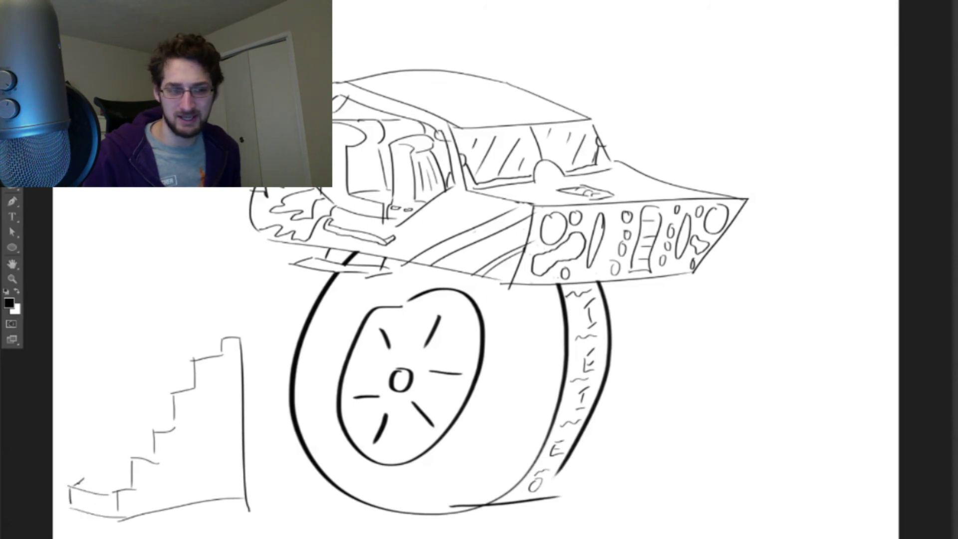
mouse_move(71, 486)
left_mouse_down()
mouse_move(132, 487)
mouse_move(127, 435)
mouse_move(157, 435)
mouse_move(139, 405)
mouse_move(170, 393)
mouse_move(155, 377)
left_mouse_up()
mouse_move(156, 361)
left_mouse_down()
mouse_move(192, 359)
mouse_move(180, 343)
mouse_move(223, 340)
left_mouse_up()
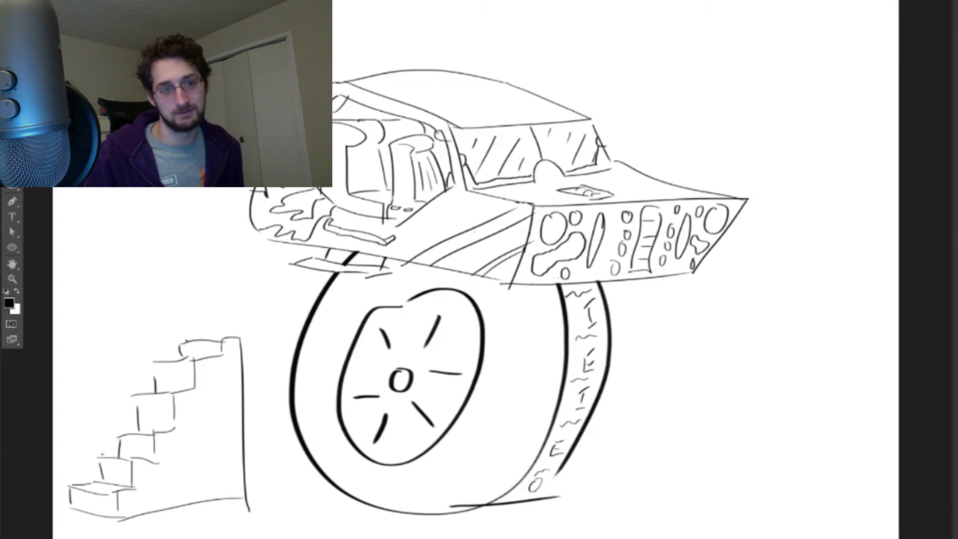
left_click_drag(181, 343, 237, 336)
key("ctrl+z")
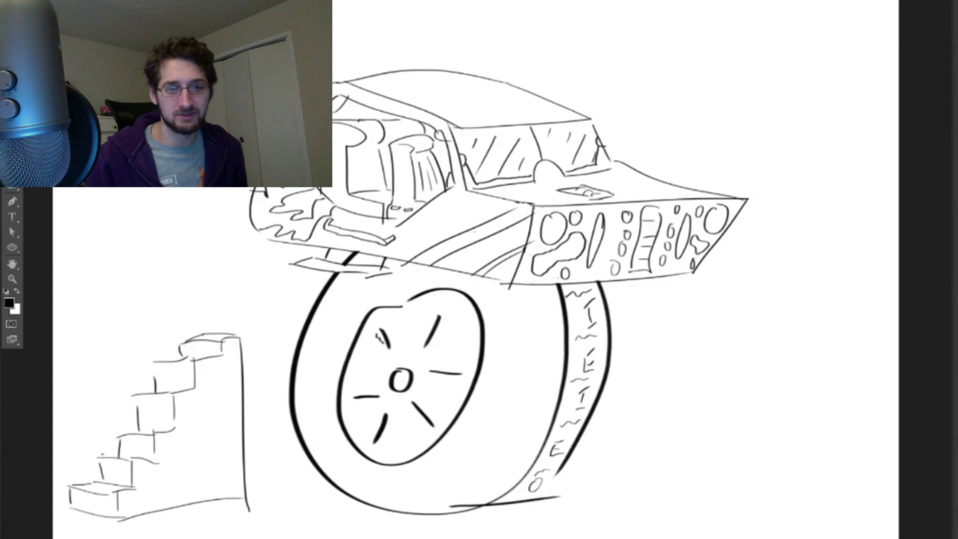
Brush a wavy hub accent, shading beside the lower spokes, and wavy contours on both tire sides
left_click_drag(458, 365, 435, 365)
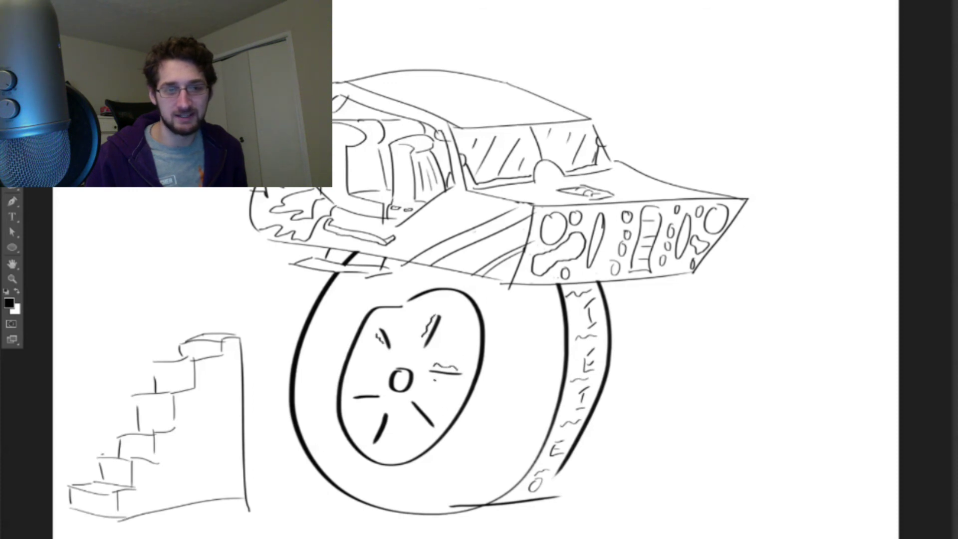
left_click_drag(425, 400, 437, 417)
mouse_move(386, 442)
left_mouse_down()
mouse_move(390, 418)
mouse_move(380, 402)
left_mouse_up()
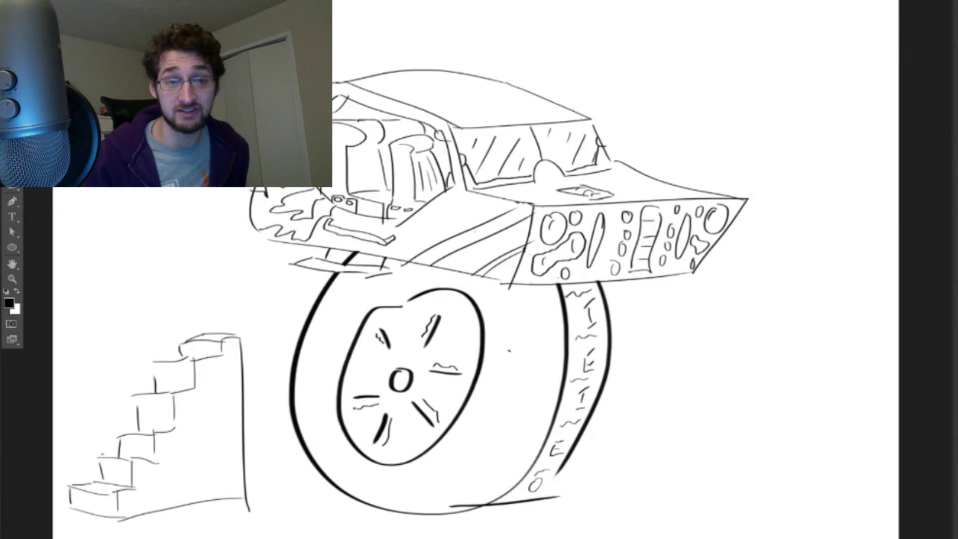
mouse_move(533, 311)
left_mouse_down()
mouse_move(534, 389)
mouse_move(482, 453)
left_mouse_up()
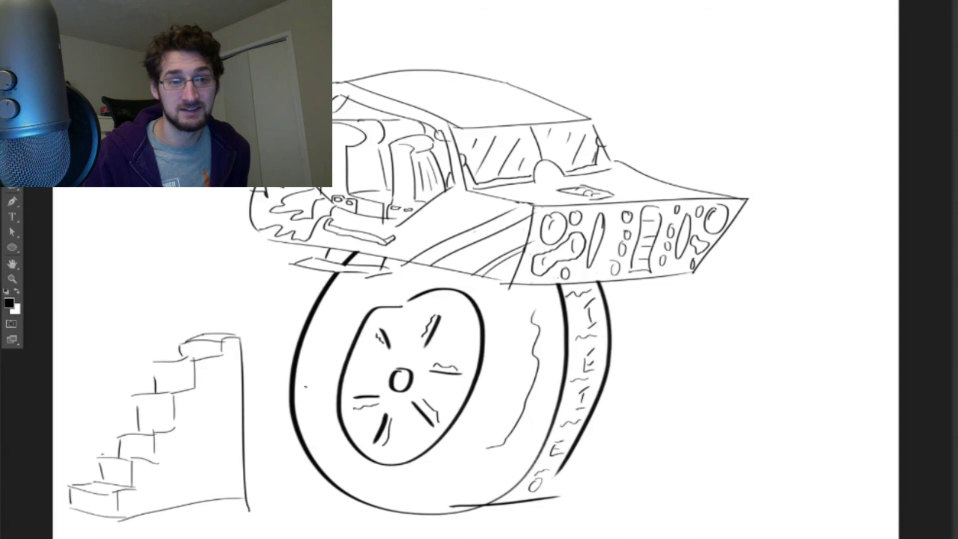
left_click_drag(313, 371, 341, 303)
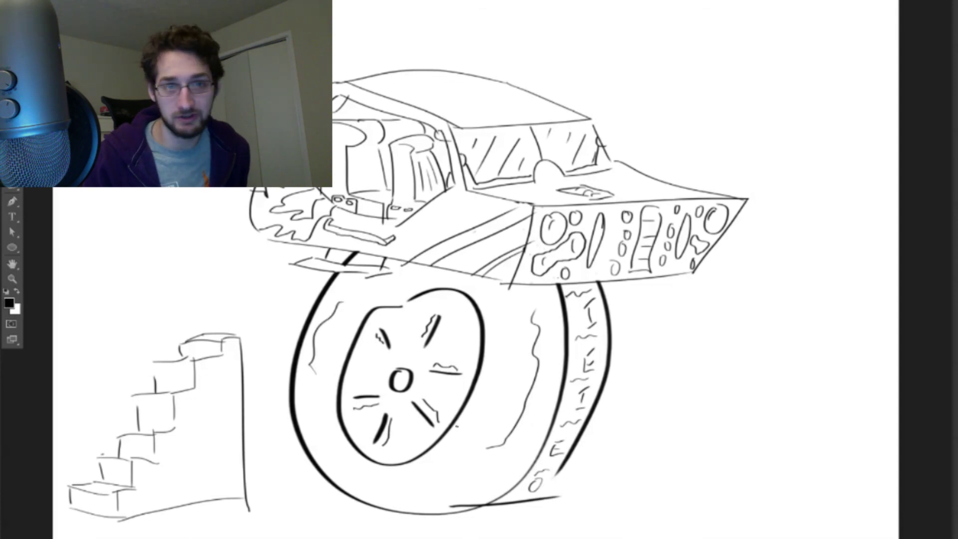